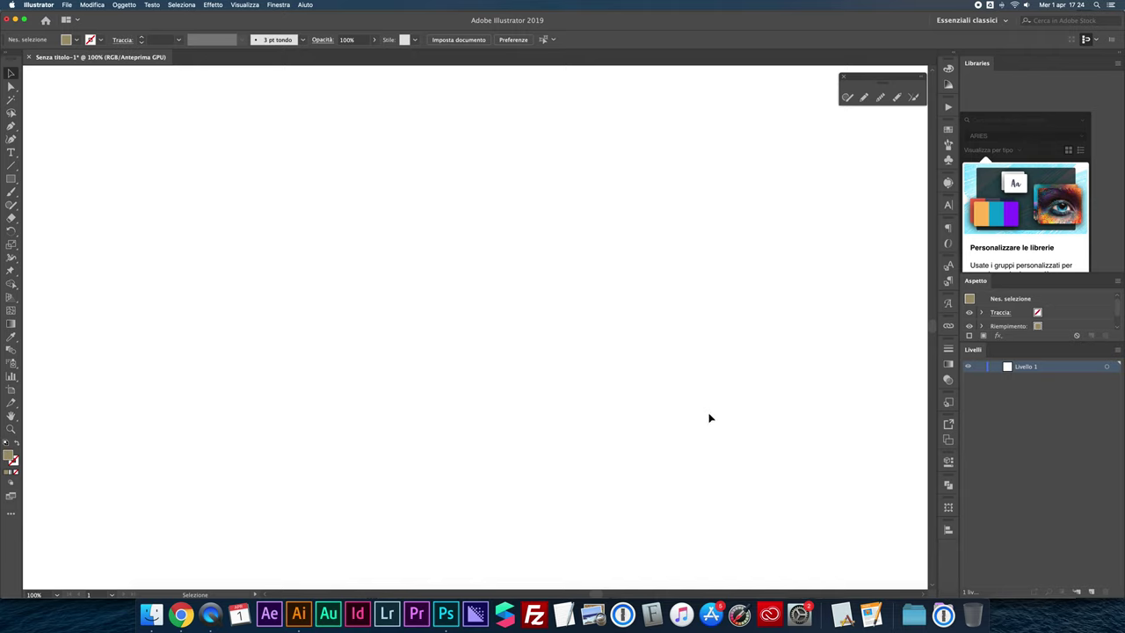
Step: Draw a tan circle near the artboard centre with the Ellipse tool, then deselect it
{"action": "key", "text": "l"}
{"action": "left_click_drag", "start_coordinate": [432, 294], "coordinate": [500, 343]}
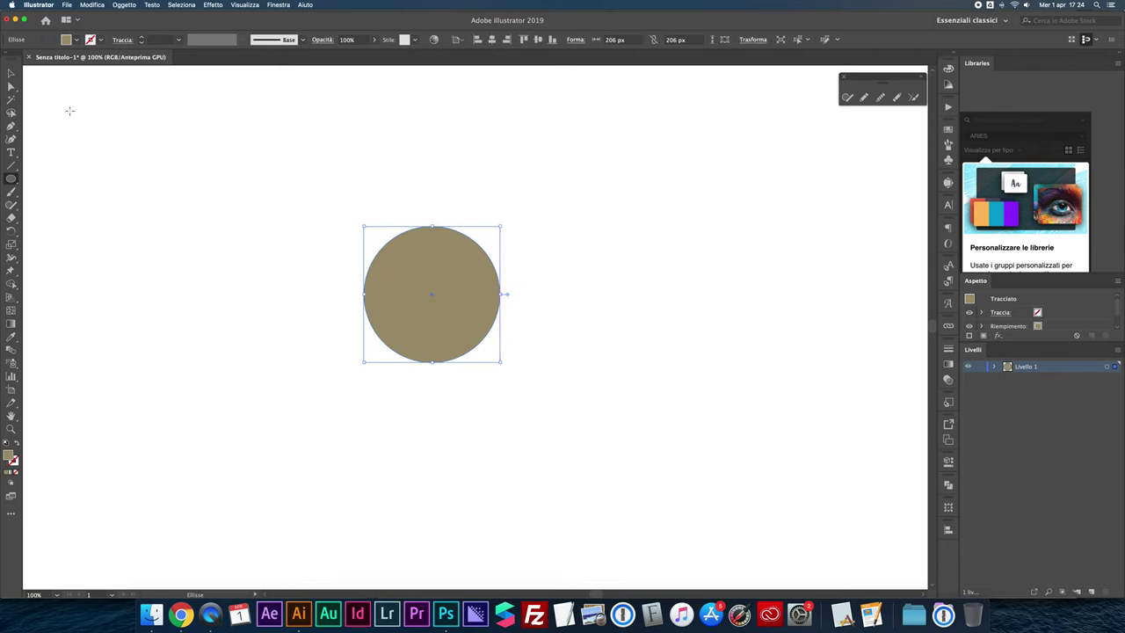
{"action": "left_click", "coordinate": [10, 73]}
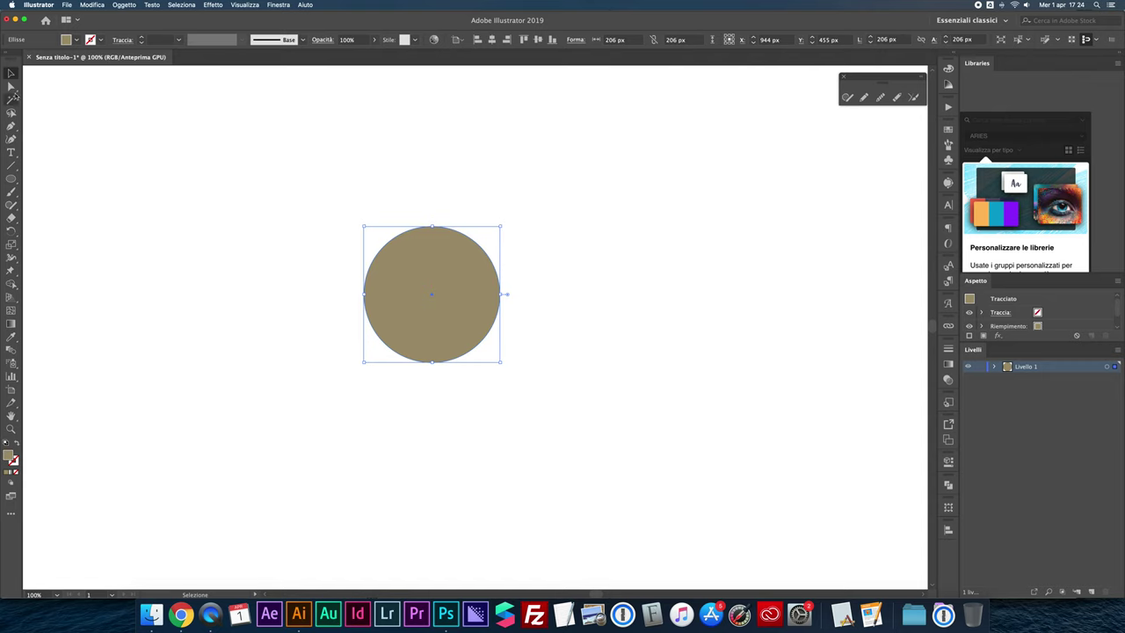
{"action": "left_click", "coordinate": [11, 86]}
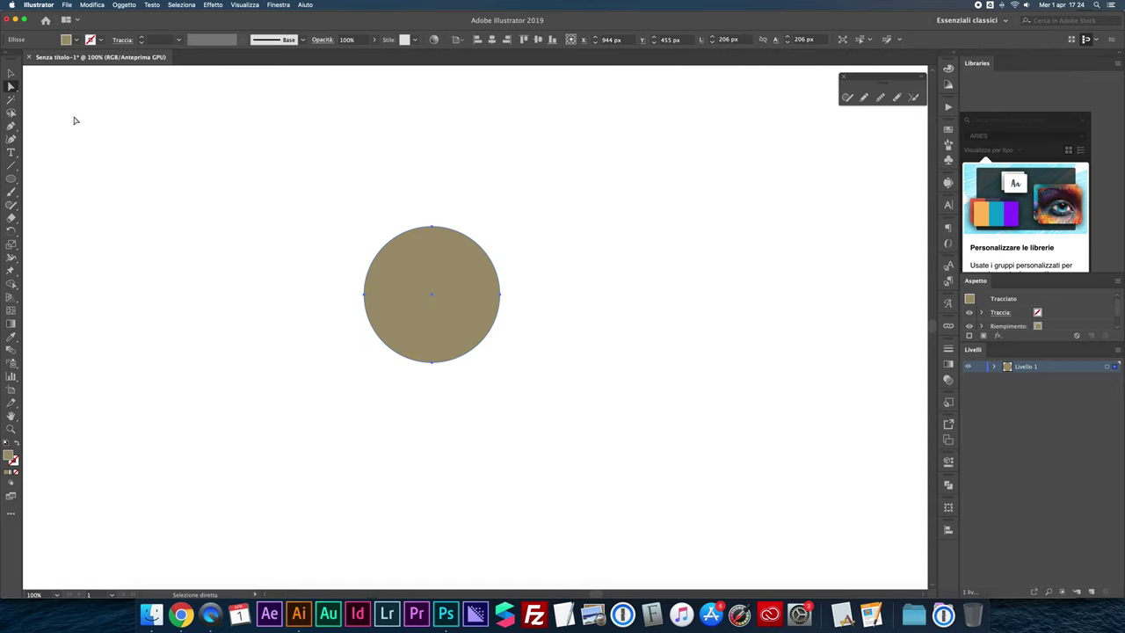
{"action": "left_click", "coordinate": [447, 208]}
{"action": "scroll", "coordinate": [519, 252], "scroll_direction": "up", "scroll_amount": 3}
{"action": "scroll", "coordinate": [519, 252], "scroll_direction": "left", "scroll_amount": 1}
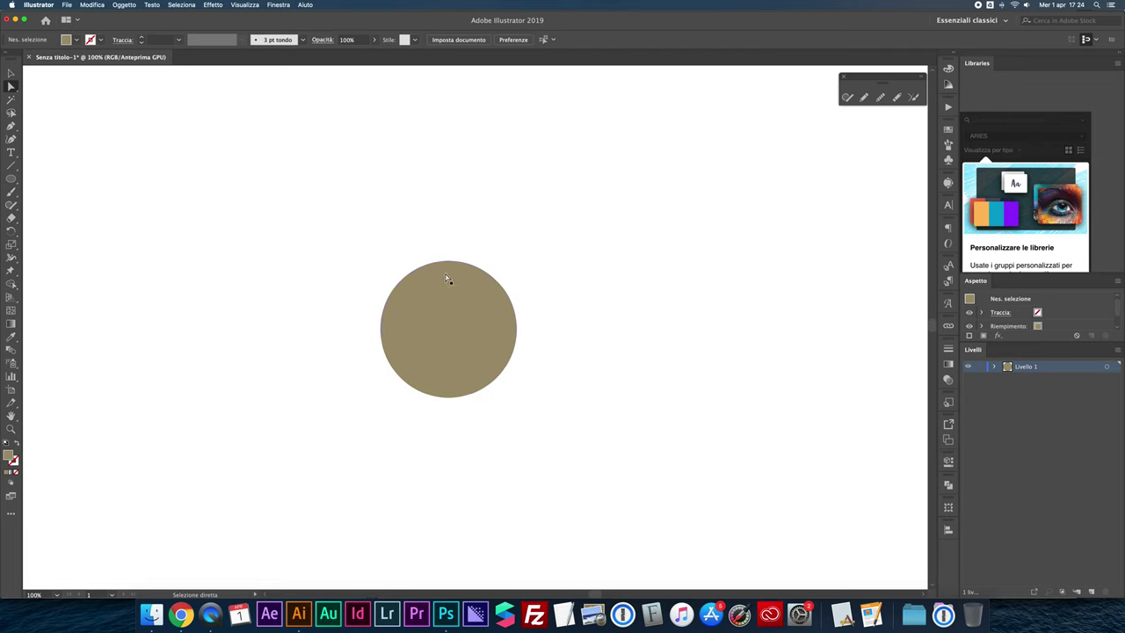
Step: Nudge the circle's top anchor upward with the arrow keys to form an egg
{"action": "left_click", "coordinate": [449, 261]}
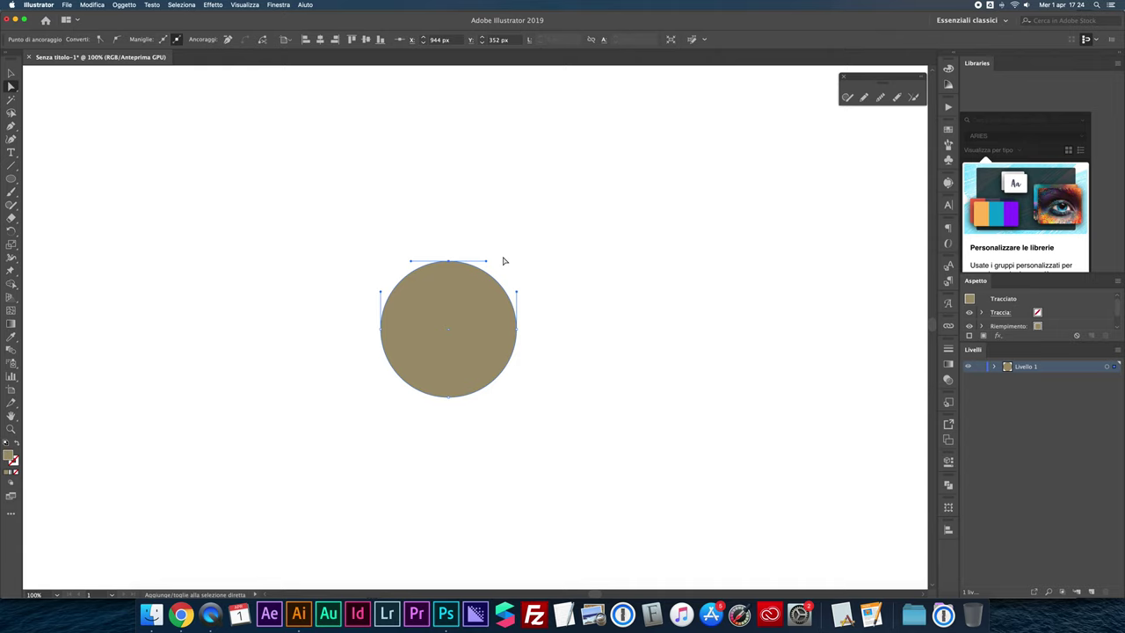
{"action": "key", "text": "shift+Up"}
{"action": "key", "text": "Up"}
{"action": "key", "text": "Up"}
{"action": "key", "text": "Up"}
{"action": "key", "text": "Up"}
{"action": "key", "text": "Up"}
{"action": "key", "text": "Up"}
{"action": "key", "text": "Up"}
{"action": "key", "text": "Up"}
{"action": "key", "text": "Up"}
{"action": "key", "text": "Up"}
{"action": "key", "text": "Up"}
{"action": "key", "text": "Up"}
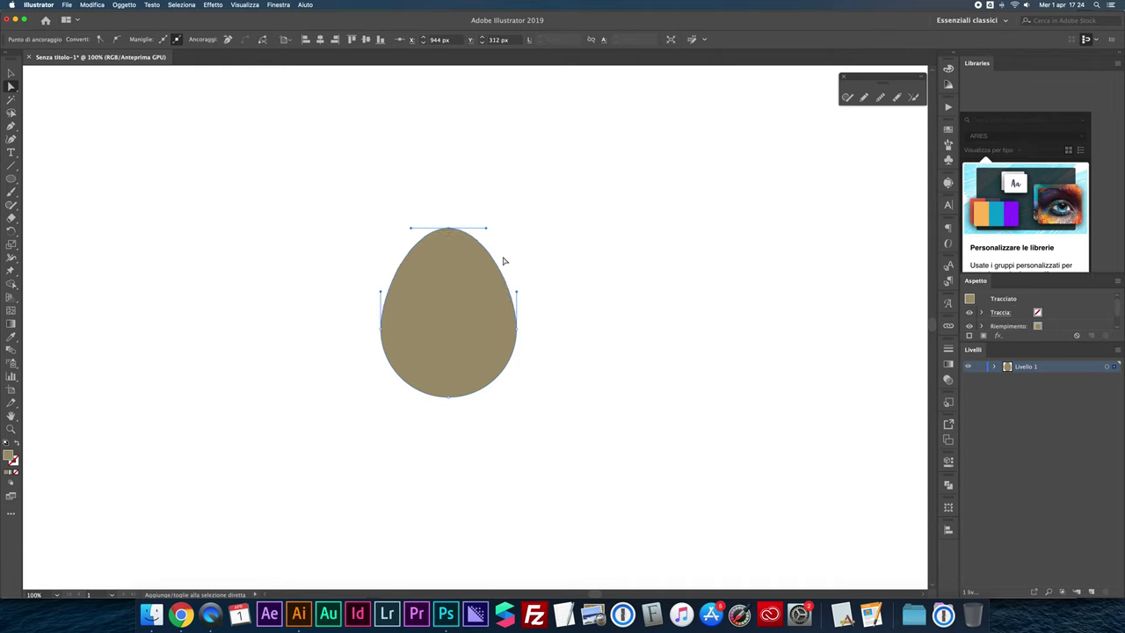
{"action": "key", "text": "shift+Up"}
{"action": "key", "text": "shift+Up"}
{"action": "key", "text": "shift+Up"}
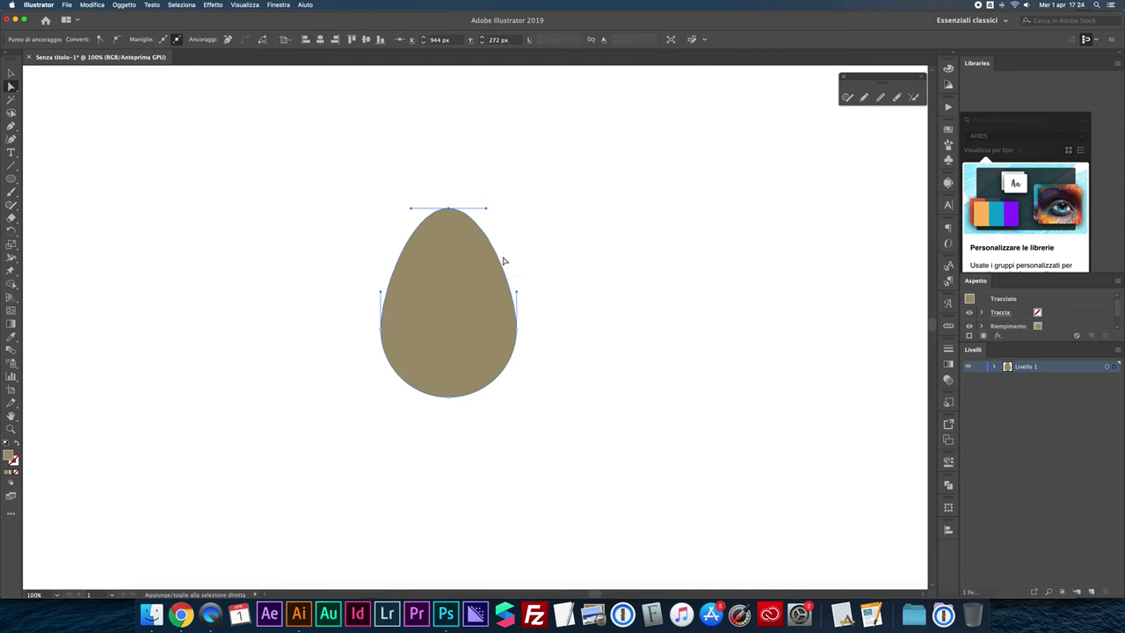
{"action": "left_click", "coordinate": [549, 256]}
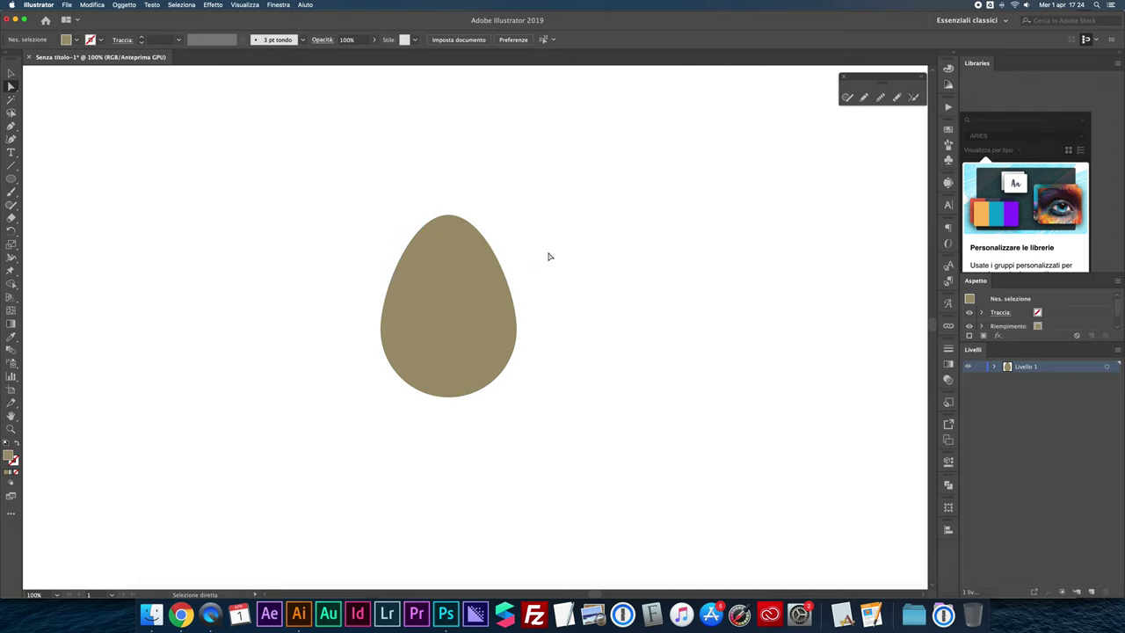
Step: Draw a rectangle covering the egg's left half
{"action": "key", "text": "v"}
{"action": "key", "text": "m"}
{"action": "left_click_drag", "start_coordinate": [323, 168], "coordinate": [450, 438]}
{"action": "key", "text": "v"}
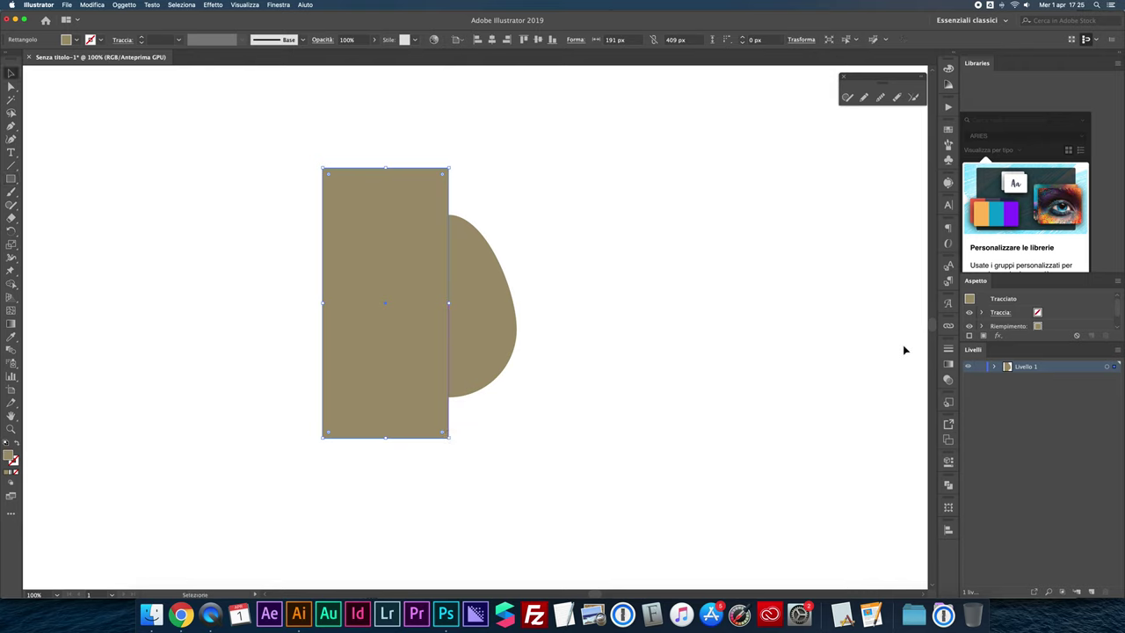
Step: Subtract the rectangle from the egg with Pathfinder Minus Front
{"action": "left_click", "coordinate": [948, 484]}
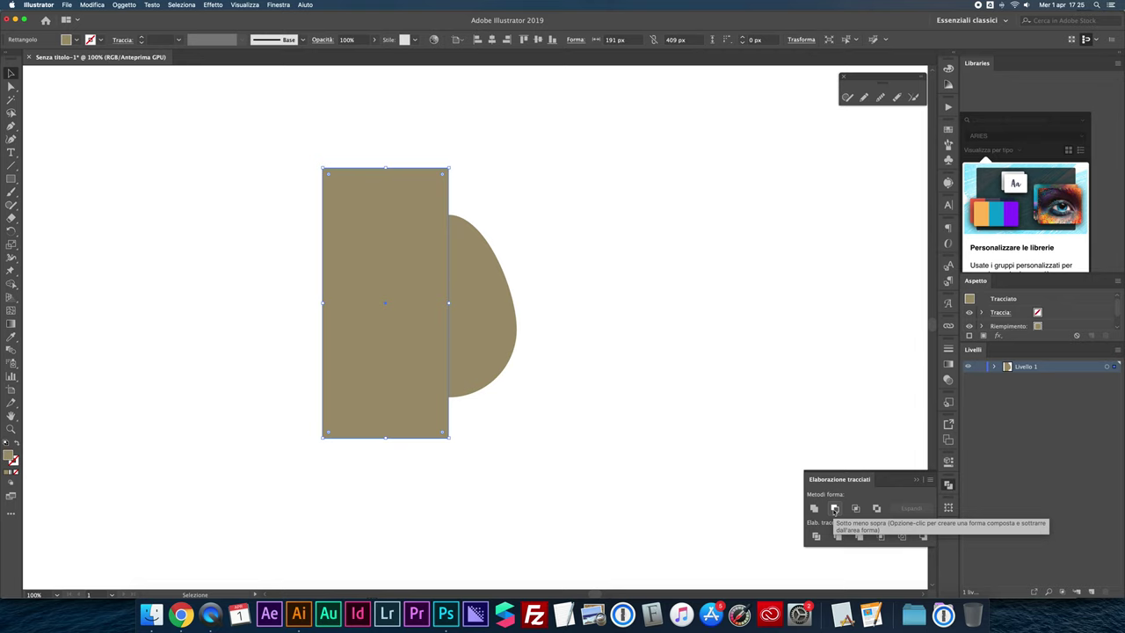
{"action": "left_click", "coordinate": [835, 509]}
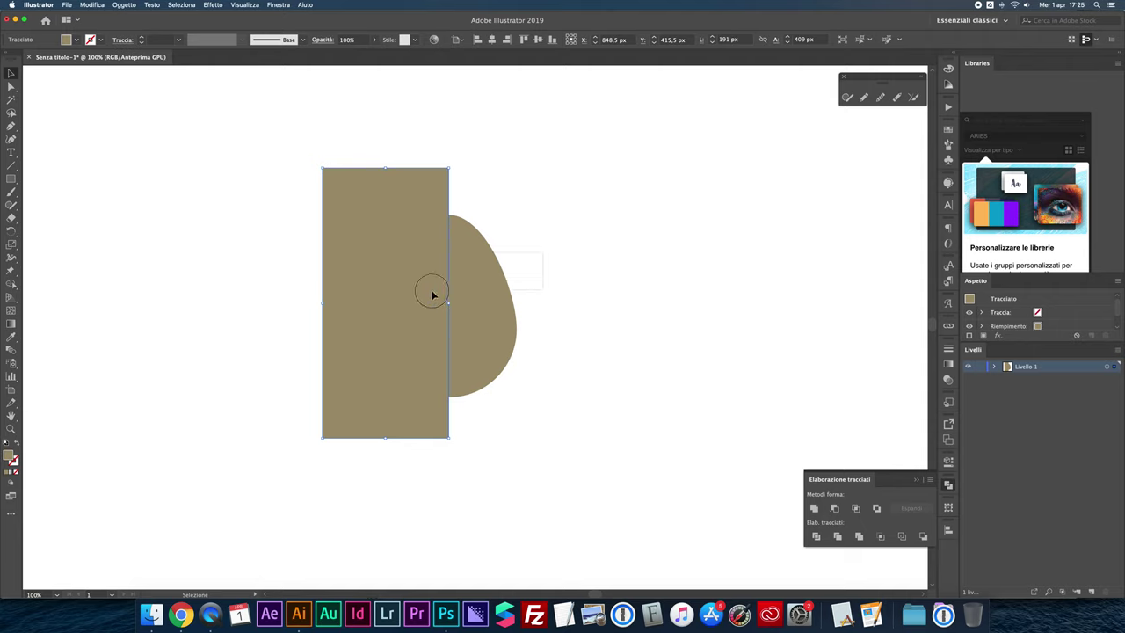
{"action": "left_click", "coordinate": [458, 281], "text": "shift"}
{"action": "left_click", "coordinate": [835, 509]}
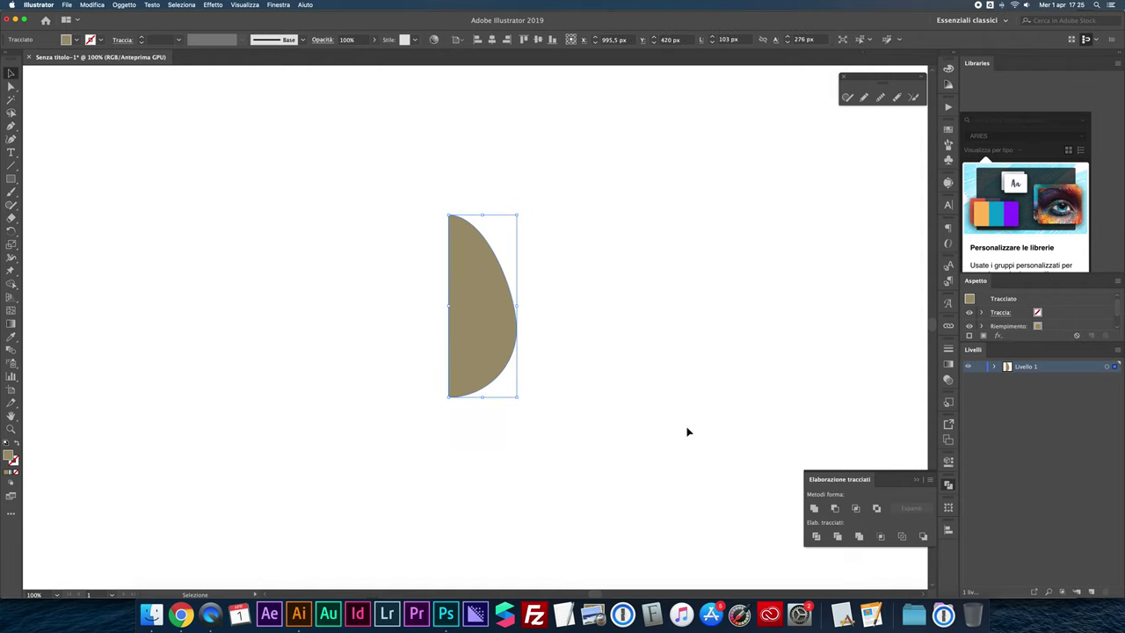
{"action": "left_click", "coordinate": [563, 283]}
Step: Apply Effect > 3D > Revolve to the half-egg with Blend Steps raised to 110
{"action": "left_click", "coordinate": [482, 321]}
{"action": "left_click", "coordinate": [214, 5]}
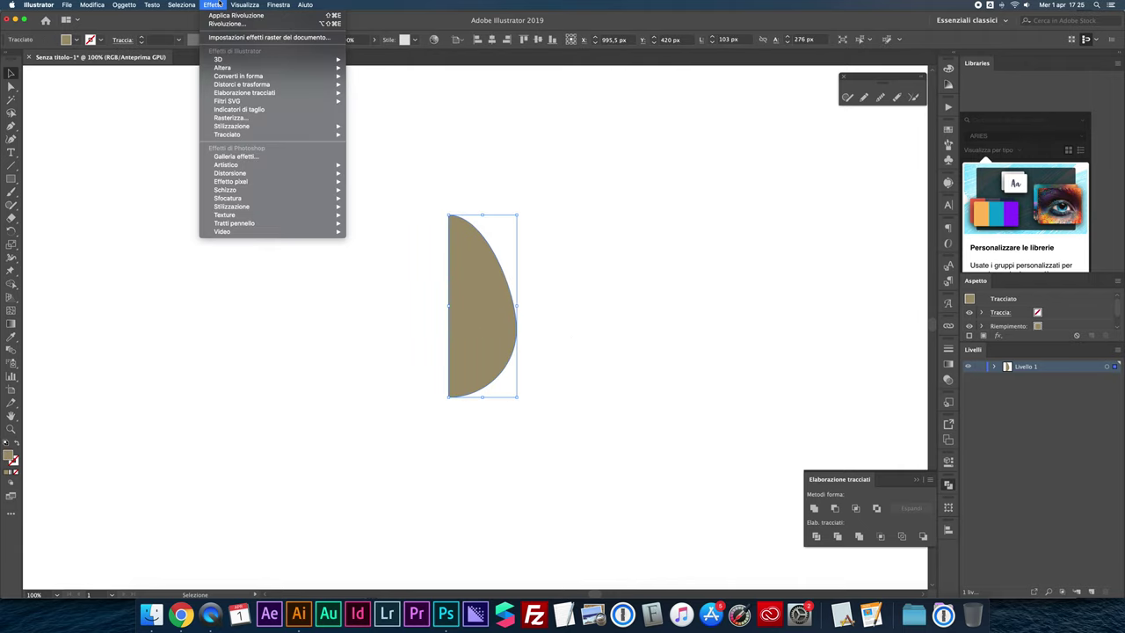
{"action": "mouse_move", "coordinate": [230, 59]}
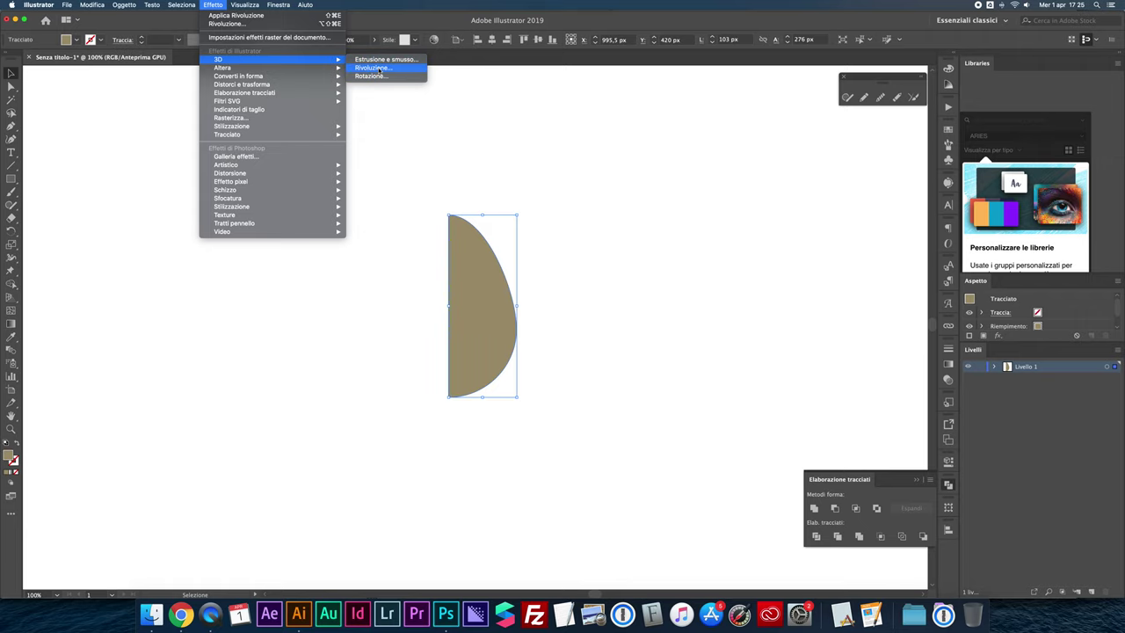
{"action": "left_click", "coordinate": [379, 69]}
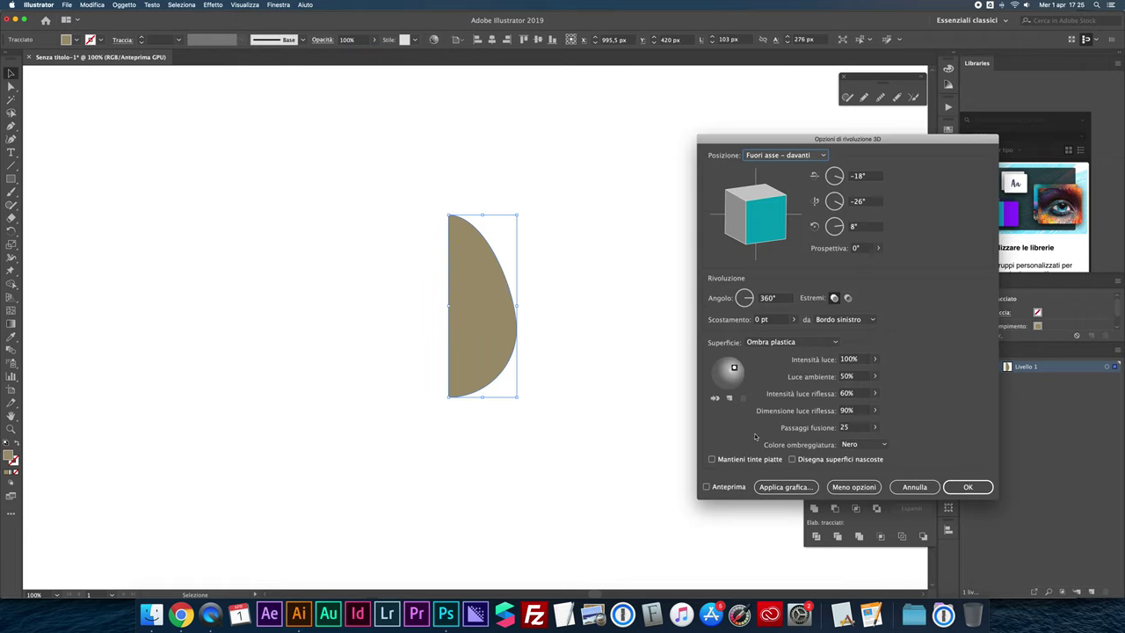
{"action": "left_click", "coordinate": [706, 487]}
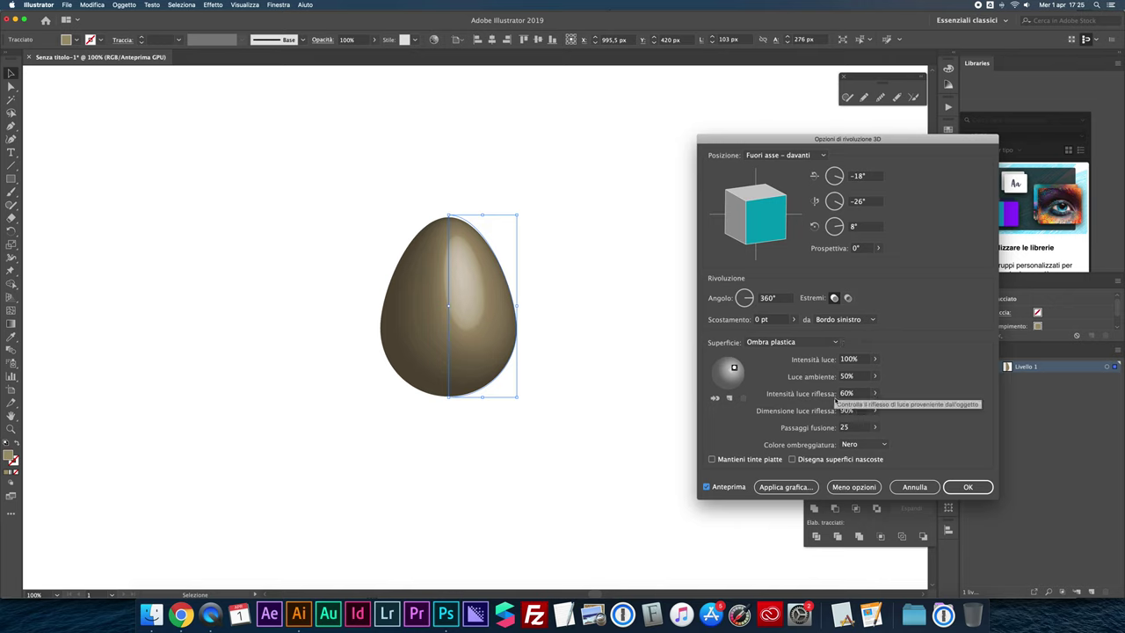
{"action": "left_click", "coordinate": [844, 427]}
{"action": "key", "text": "Up"}
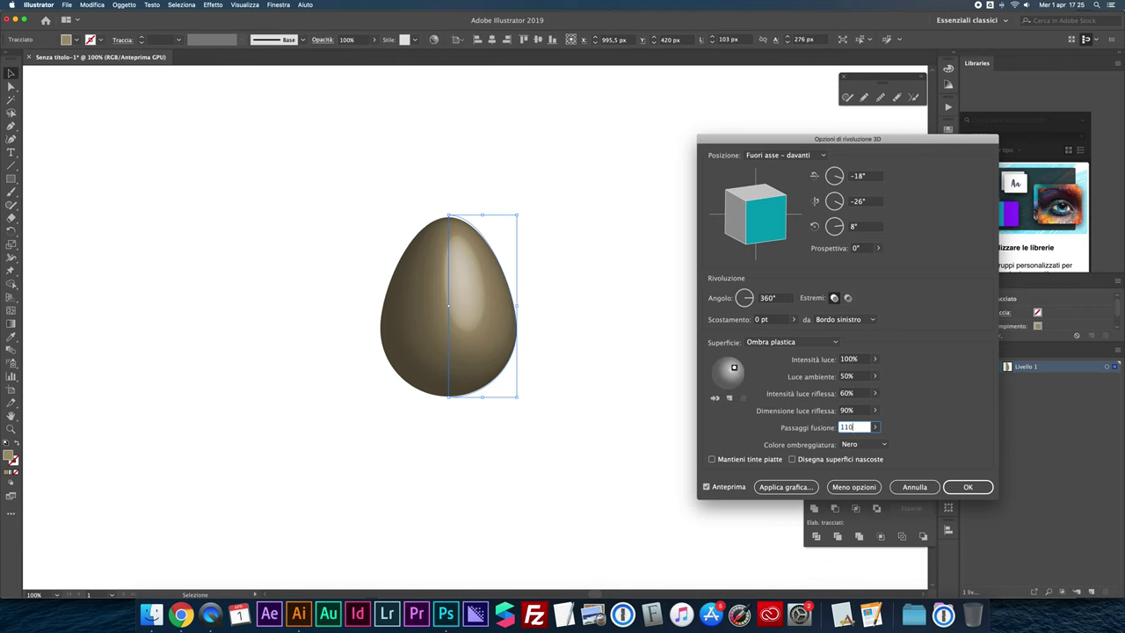
{"action": "key", "text": "Tab"}
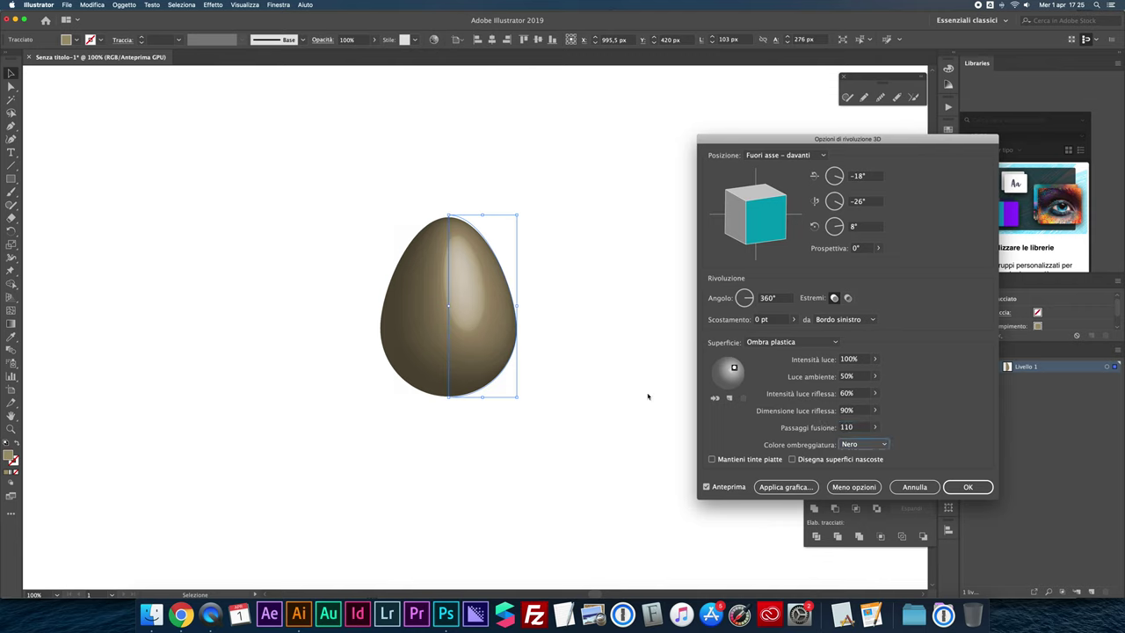
{"action": "left_click", "coordinate": [966, 487]}
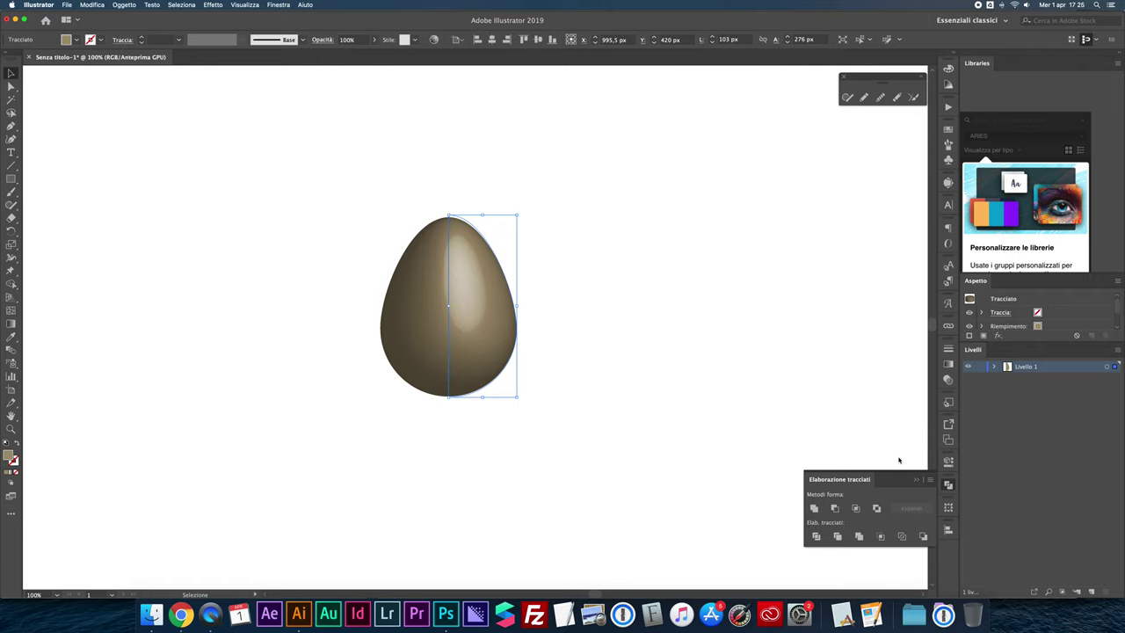
{"action": "left_click", "coordinate": [727, 319]}
Step: Draw a long thin strip rectangle beside the egg
{"action": "key", "text": "m"}
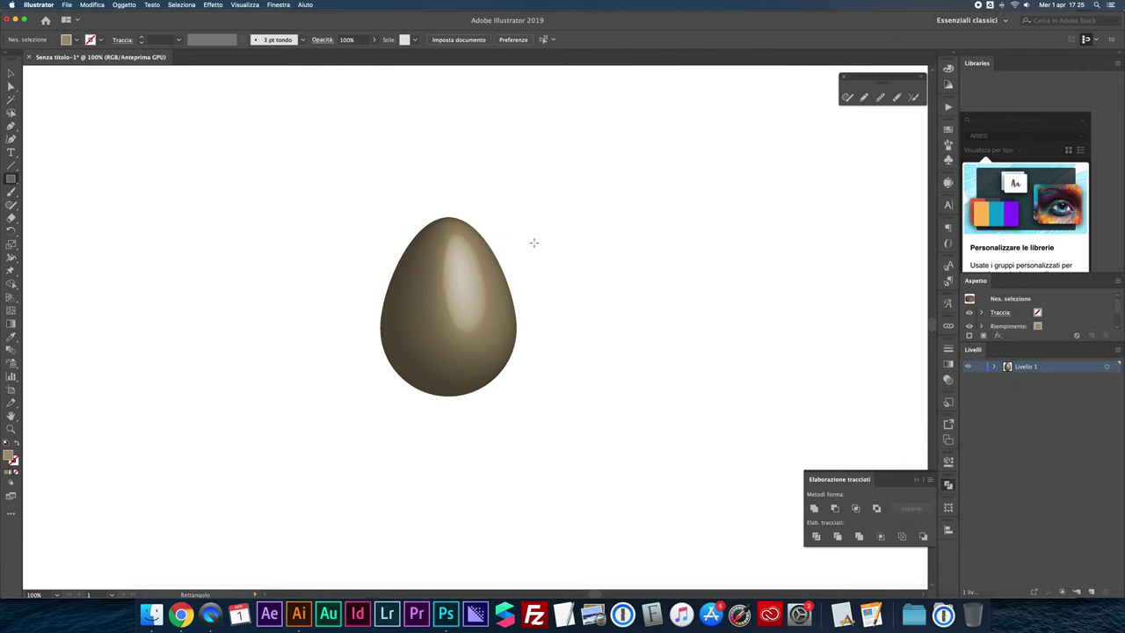
{"action": "key", "text": "super+minus"}
{"action": "scroll", "coordinate": [472, 266], "scroll_direction": "left", "scroll_amount": 5}
{"action": "left_click_drag", "start_coordinate": [212, 240], "coordinate": [472, 245]}
{"action": "key", "text": "super+plus"}
{"action": "key", "text": "super+plus"}
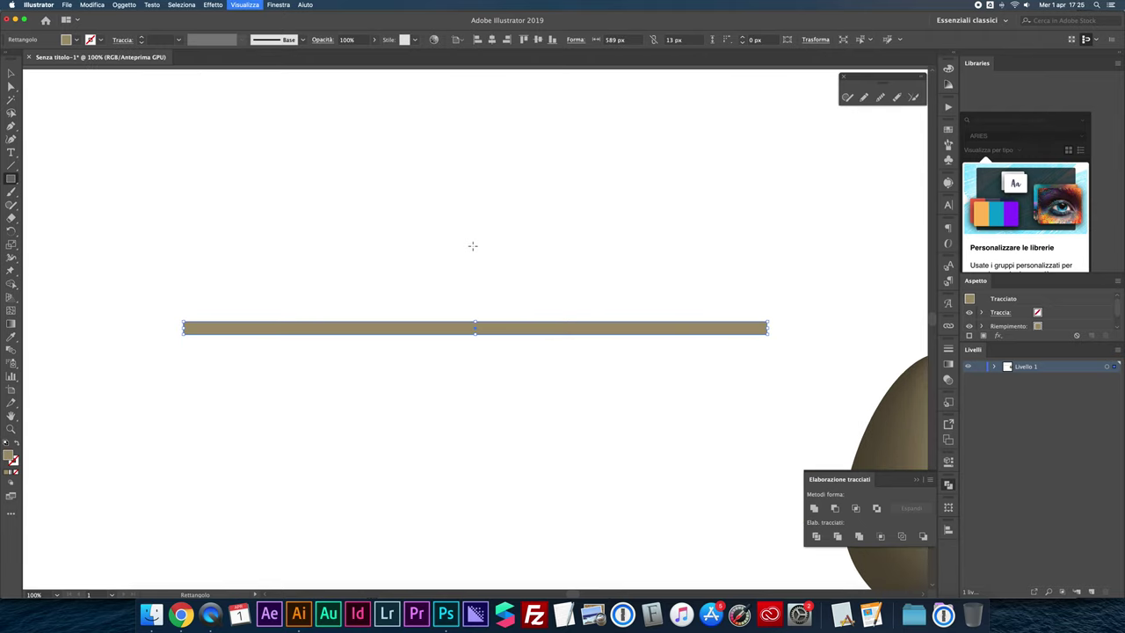
{"action": "key", "text": "v"}
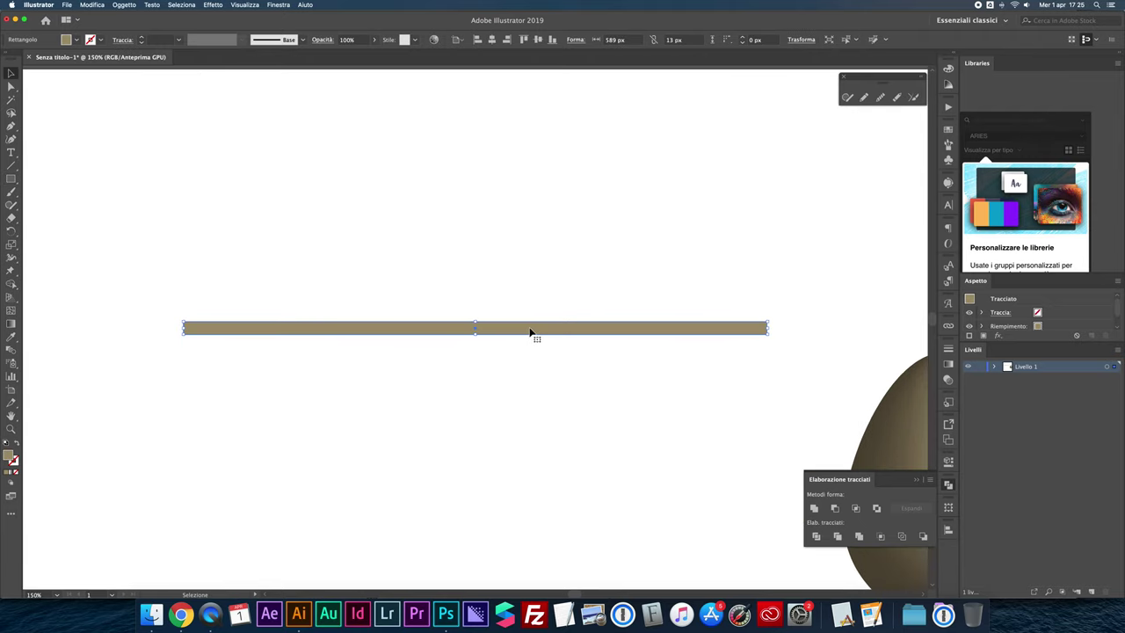
Step: Alt-drag a copy of the strip just below the original
{"action": "left_click_drag", "start_coordinate": [531, 330], "coordinate": [532, 341]}
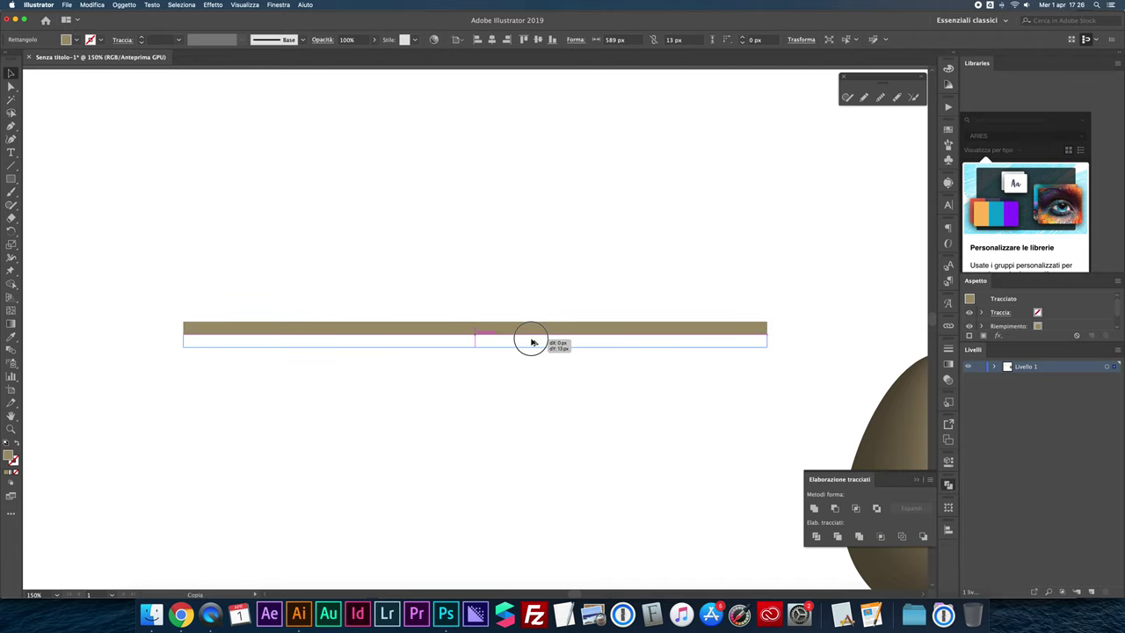
{"action": "left_click_drag", "start_coordinate": [532, 342], "coordinate": [532, 342]}
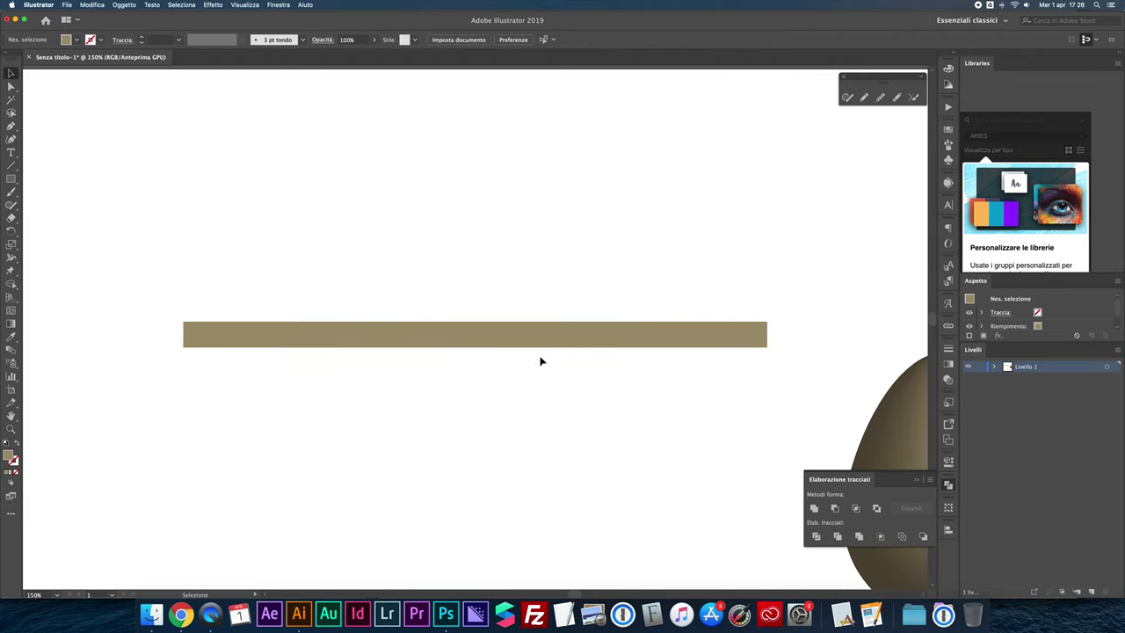
{"action": "left_click", "coordinate": [536, 329]}
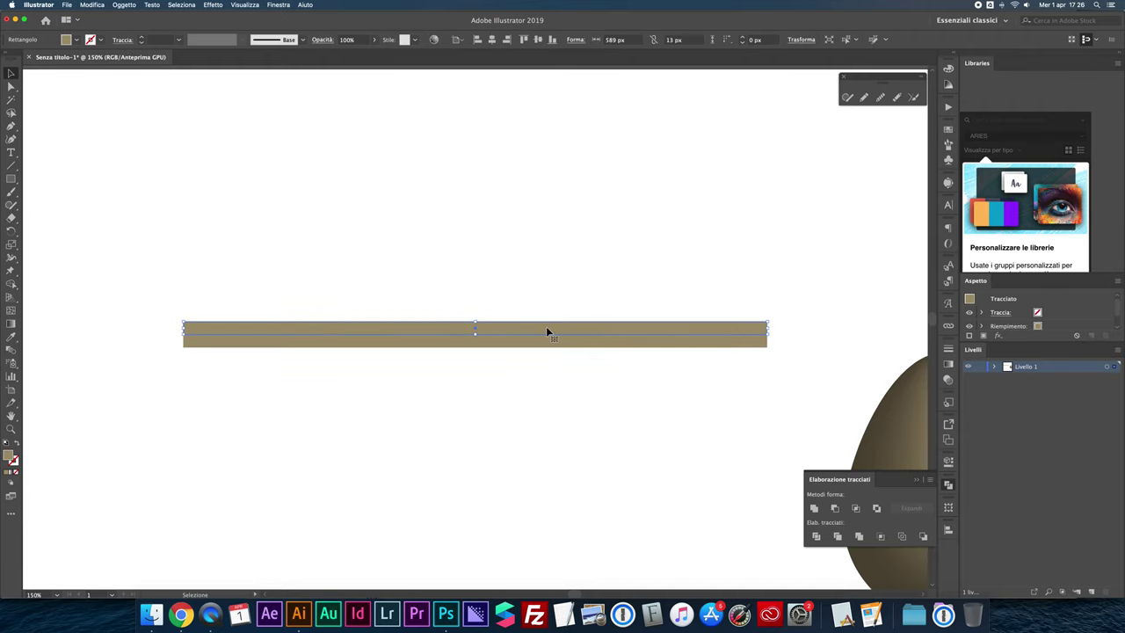
{"action": "left_click_drag", "start_coordinate": [534, 328], "coordinate": [538, 350]}
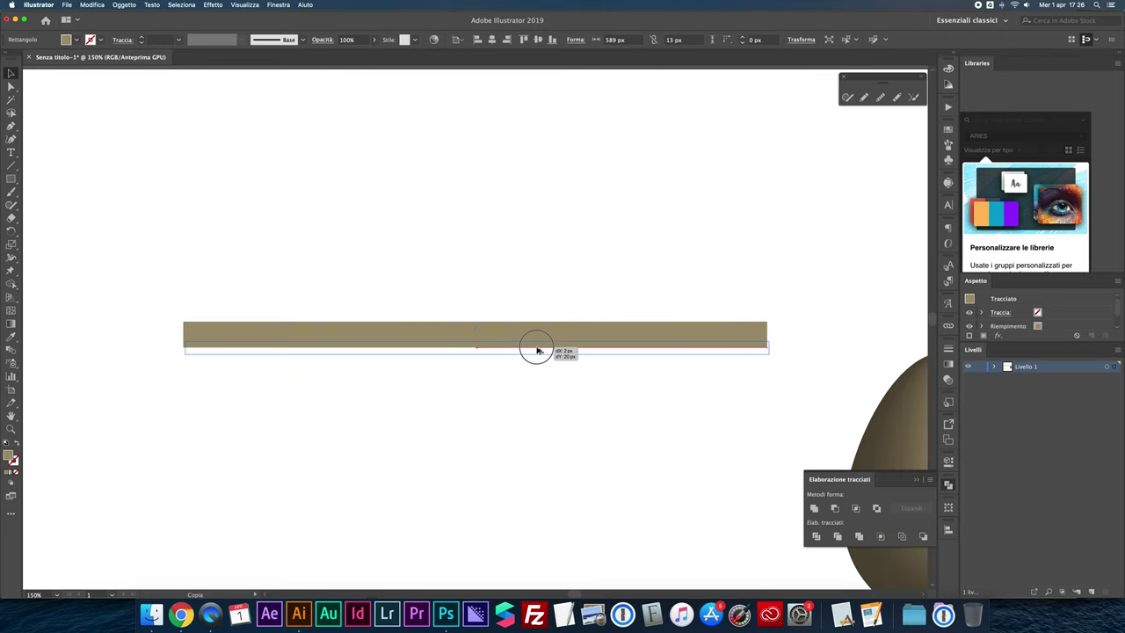
{"action": "left_click_drag", "start_coordinate": [538, 349], "coordinate": [539, 356]}
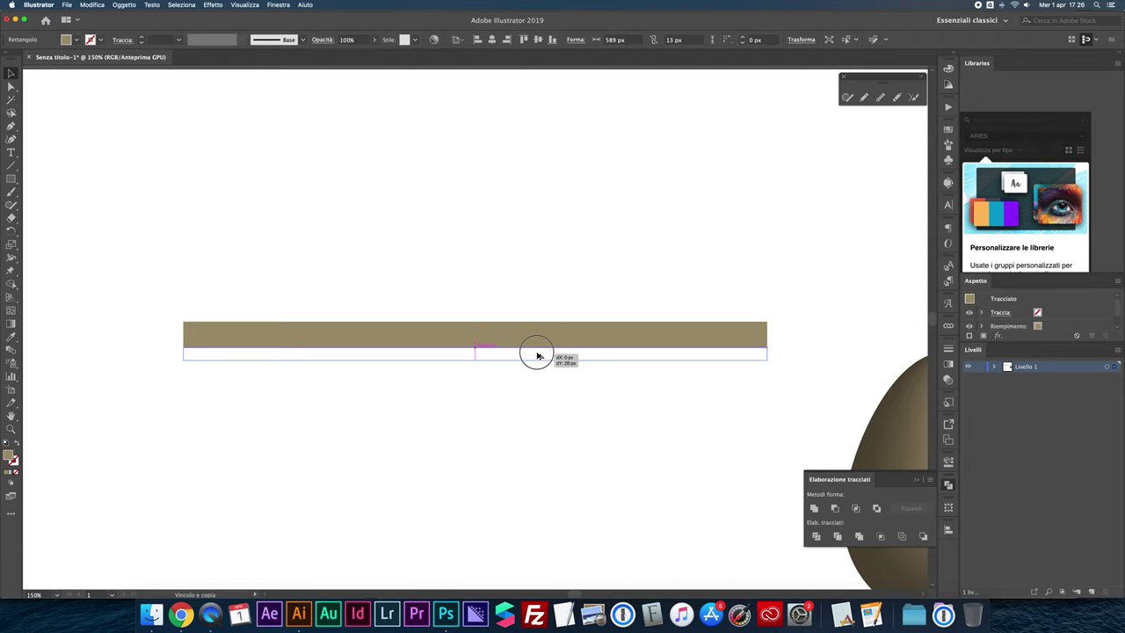
{"action": "left_click_drag", "start_coordinate": [539, 356], "coordinate": [538, 356]}
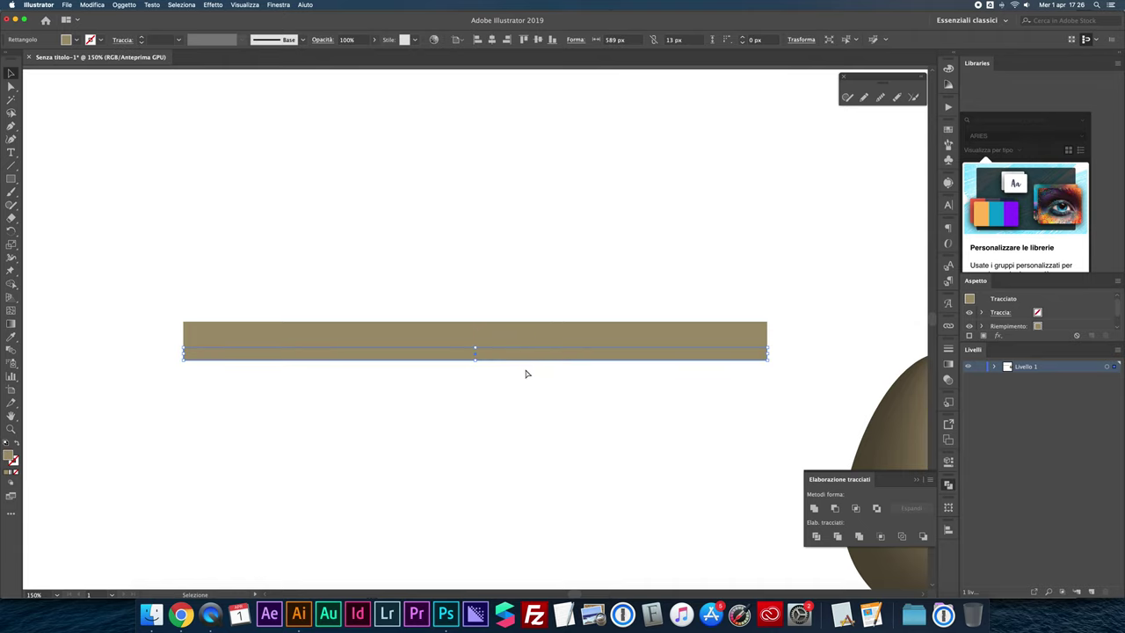
Step: Repeat the copy with Ctrl+D to stack more evenly spaced strips
{"action": "key", "text": "ctrl+d"}
{"action": "key", "text": "ctrl+d"}
{"action": "key", "text": "ctrl+d"}
{"action": "key", "text": "ctrl+d"}
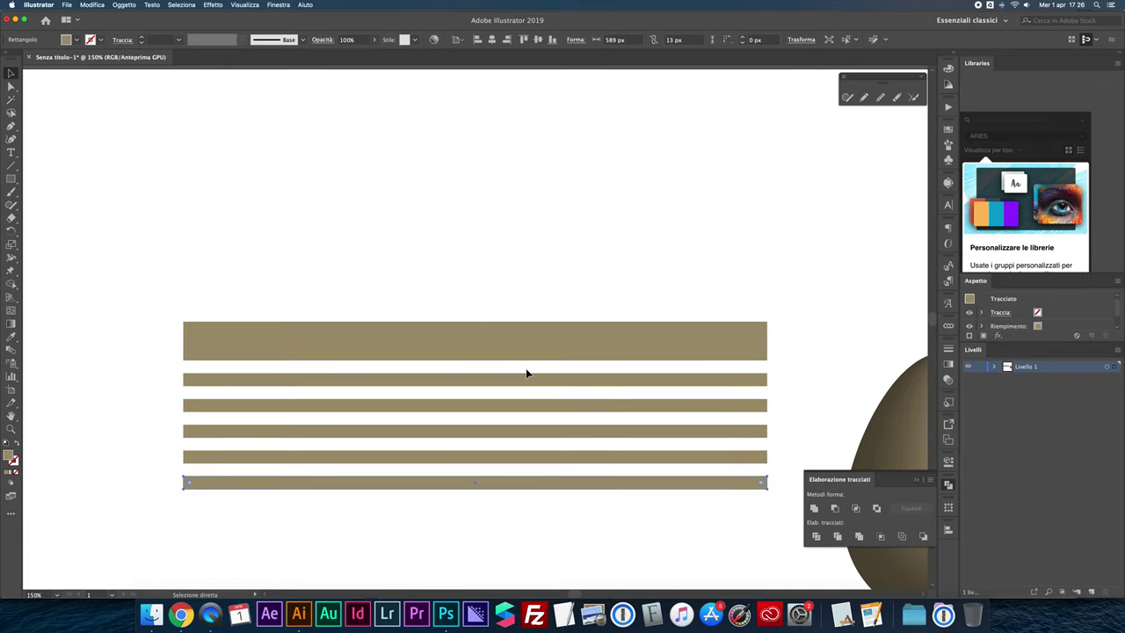
{"action": "key", "text": "ctrl+d"}
{"action": "key", "text": "ctrl+d"}
{"action": "key", "text": "ctrl+d"}
{"action": "key", "text": "ctrl+d"}
{"action": "key", "text": "ctrl+d"}
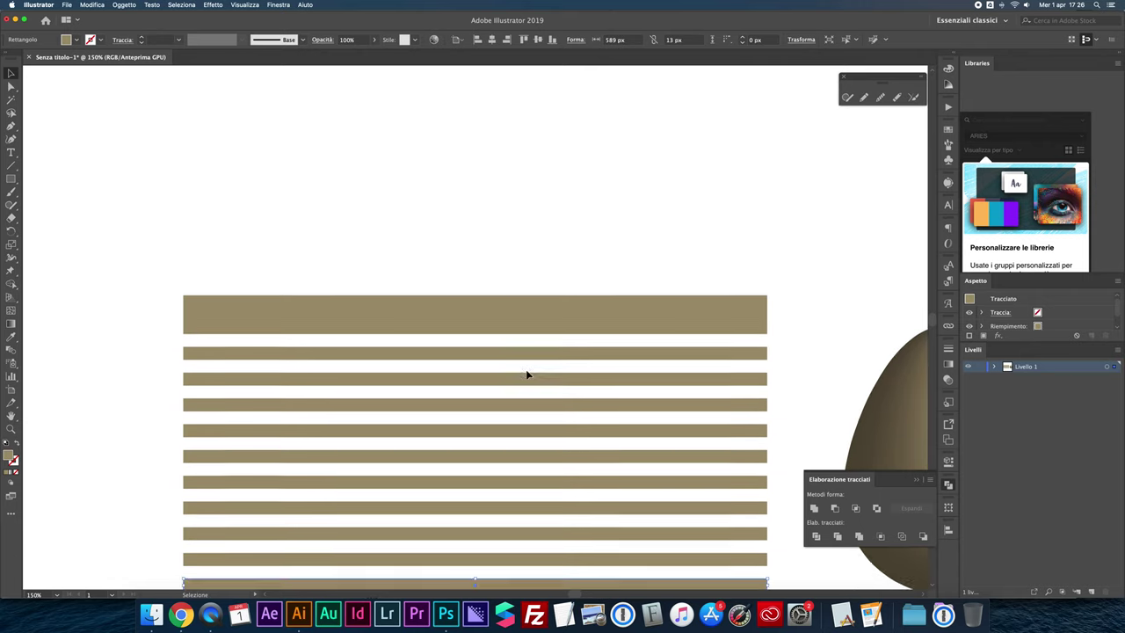
{"action": "scroll", "coordinate": [528, 375], "scroll_direction": "down", "scroll_amount": 3}
{"action": "key", "text": "ctrl+minus"}
{"action": "key", "text": "ctrl+minus"}
{"action": "key", "text": "ctrl+d"}
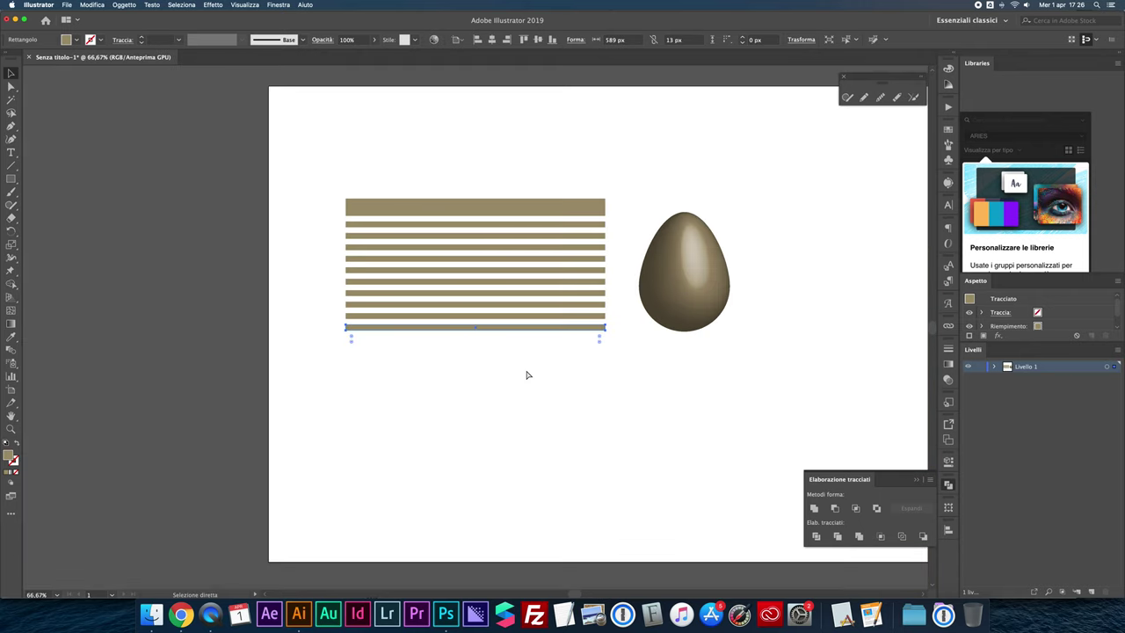
{"action": "key", "text": "ctrl+d"}
{"action": "key", "text": "ctrl+d"}
{"action": "key", "text": "ctrl+d"}
Step: Marquee-select the wide bar and all the thin stripes together
{"action": "key", "text": "v"}
{"action": "left_click", "coordinate": [571, 213]}
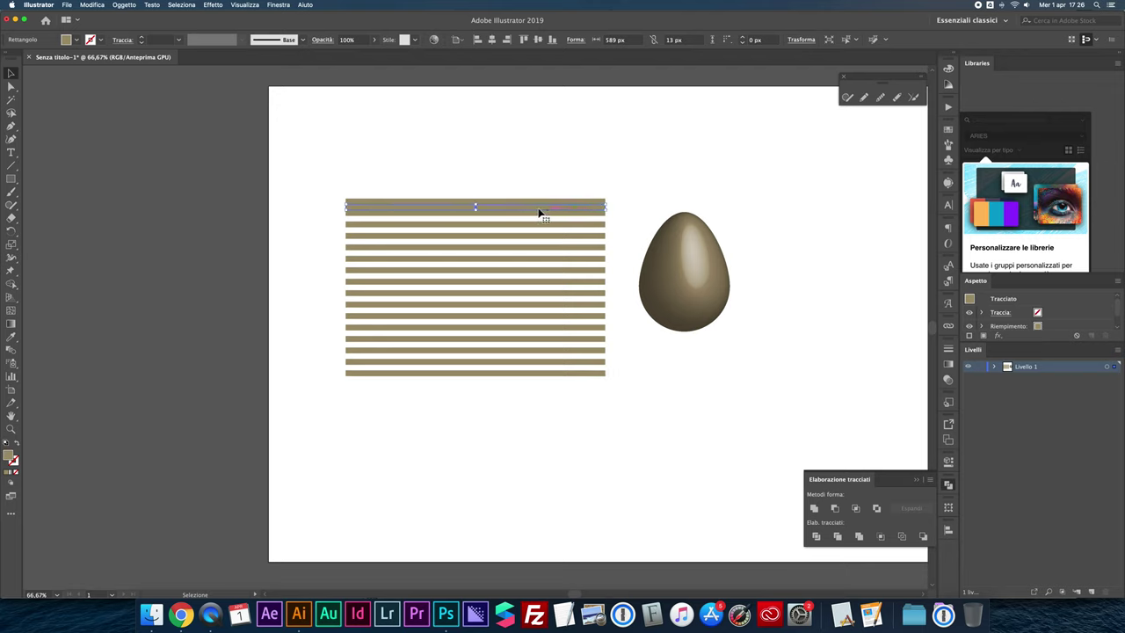
{"action": "left_click", "coordinate": [627, 225]}
{"action": "left_click_drag", "start_coordinate": [431, 160], "coordinate": [550, 412]}
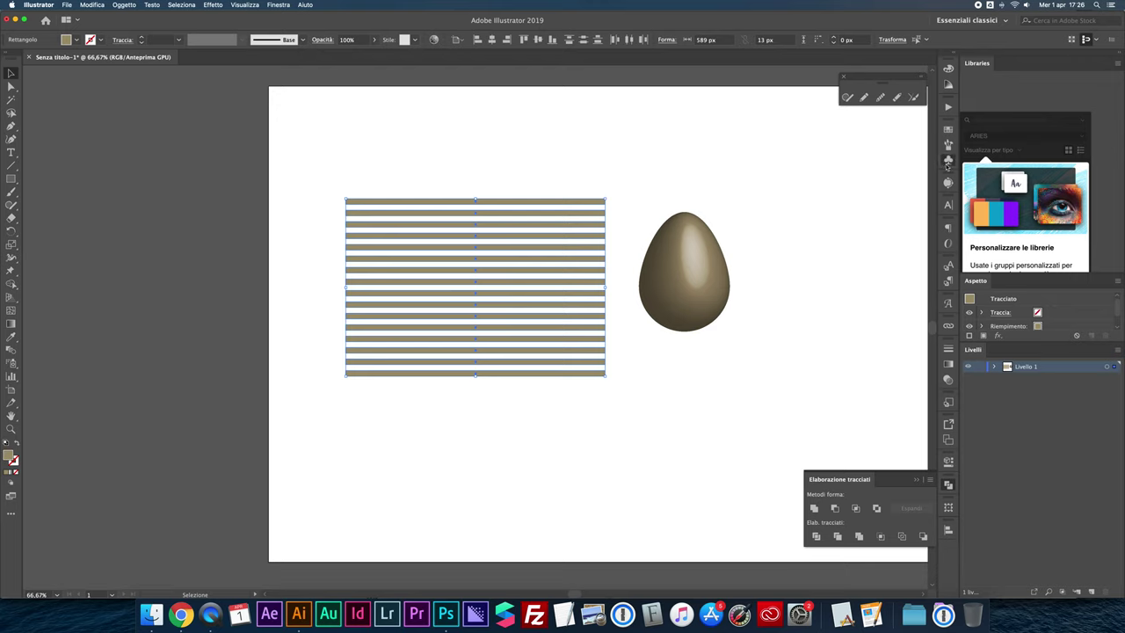
Step: Drag the stripes into the Symbols panel to save them as symbol Nuovo simbolo
{"action": "left_click", "coordinate": [948, 161]}
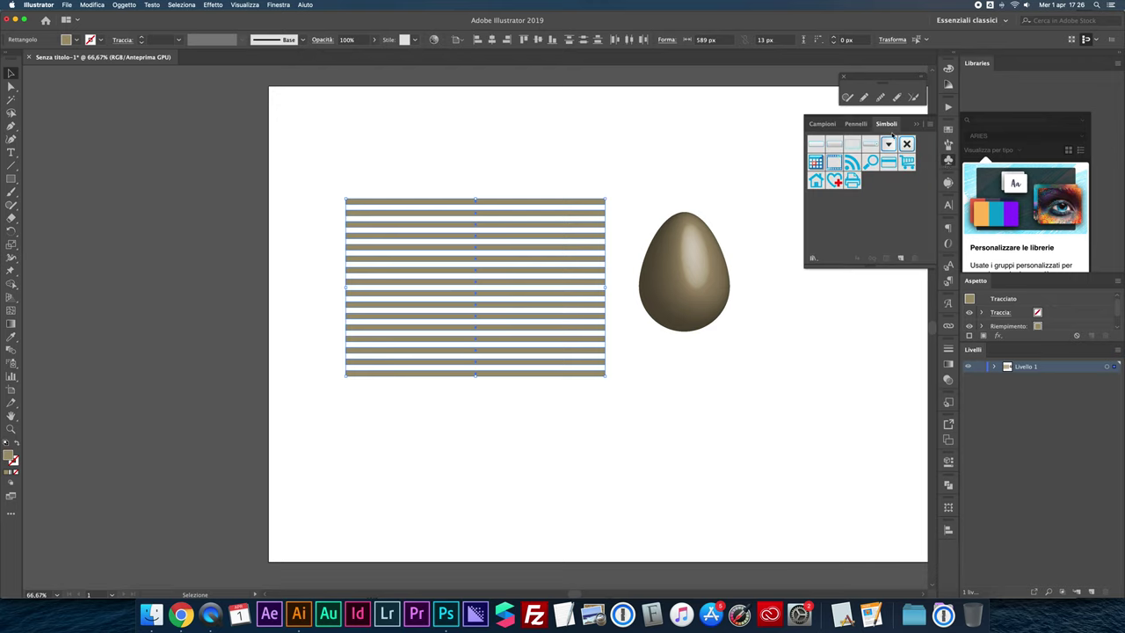
{"action": "left_click", "coordinate": [279, 4]}
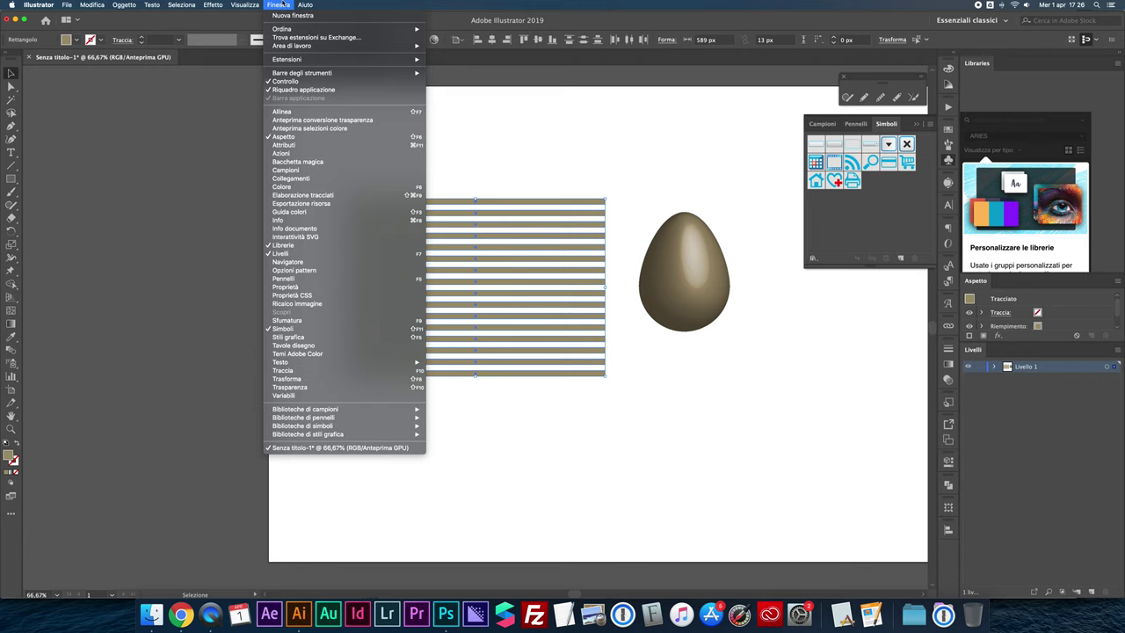
{"action": "left_click", "coordinate": [539, 131]}
{"action": "mouse_move", "coordinate": [519, 201]}
{"action": "left_mouse_down"}
{"action": "mouse_move", "coordinate": [737, 182]}
{"action": "mouse_move", "coordinate": [814, 200]}
{"action": "left_mouse_up"}
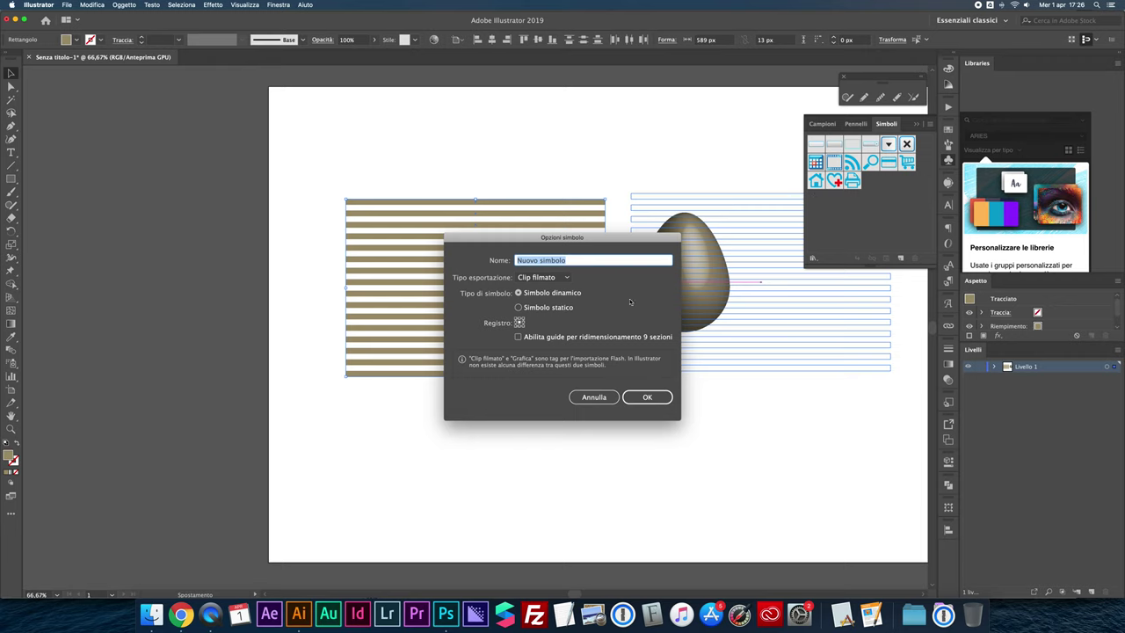
{"action": "left_click", "coordinate": [650, 401]}
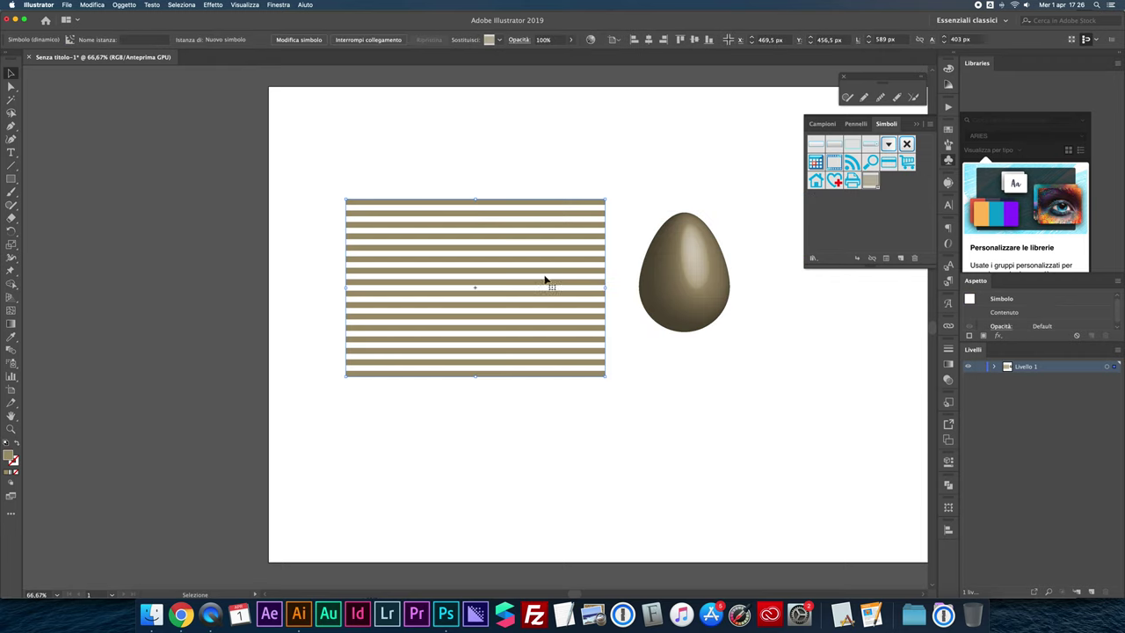
{"action": "left_click", "coordinate": [495, 176]}
{"action": "left_click", "coordinate": [502, 206]}
Step: Delete the striped symbol instance, then select and zoom in on the egg
{"action": "key", "text": "Delete"}
{"action": "scroll", "coordinate": [562, 296], "scroll_direction": "right", "scroll_amount": 4}
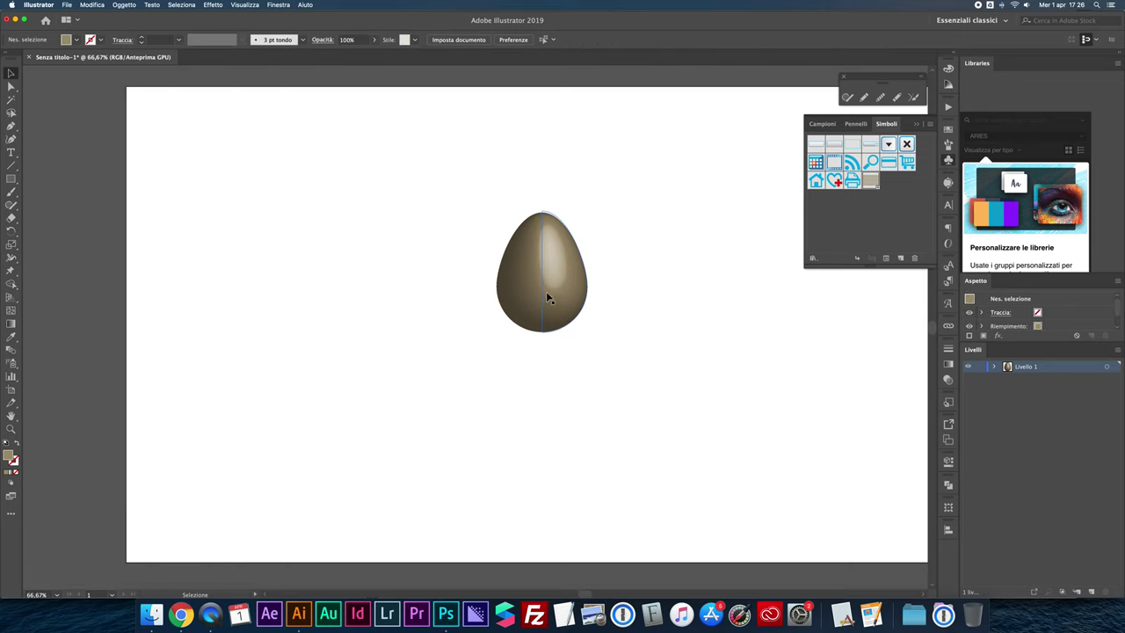
{"action": "left_click", "coordinate": [571, 258]}
{"action": "key", "text": "super+plus"}
{"action": "key", "text": "super+plus"}
Step: Reopen the egg's 3D Revolve settings from Appearance with Preview on
{"action": "key", "text": "v"}
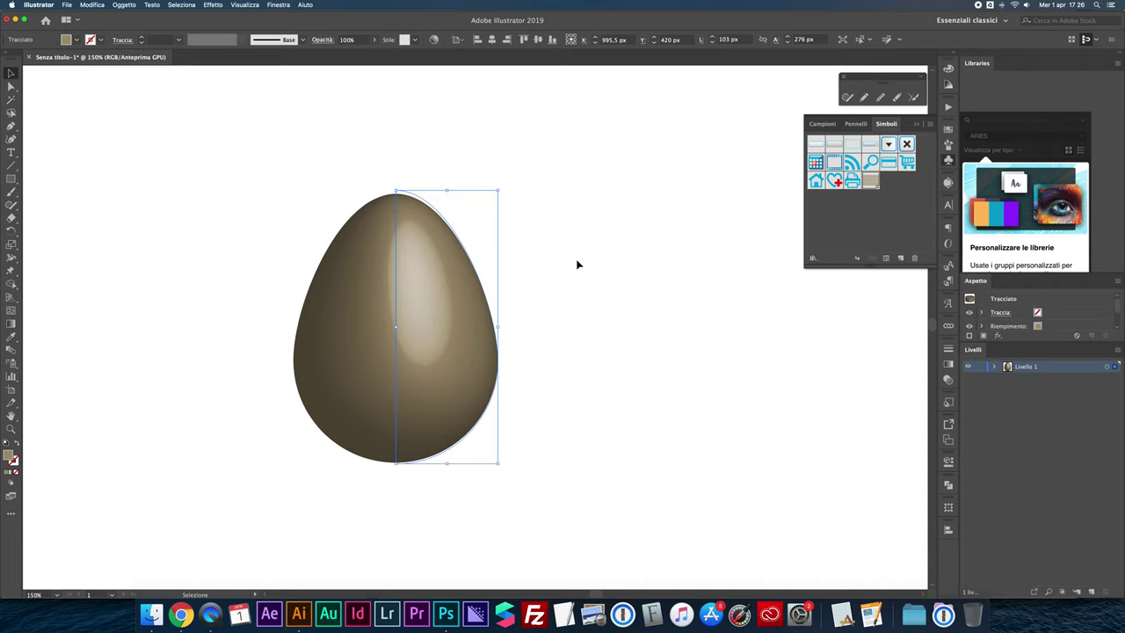
{"action": "scroll", "coordinate": [587, 260], "scroll_direction": "right", "scroll_amount": 2}
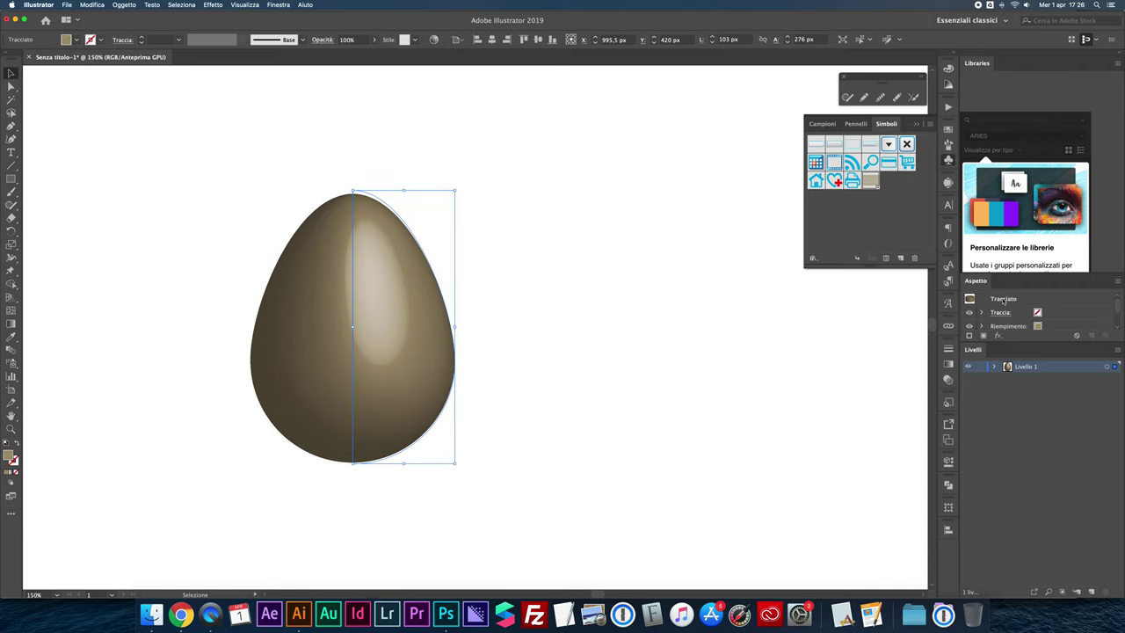
{"action": "scroll", "coordinate": [1000, 303], "scroll_direction": "down", "scroll_amount": 2}
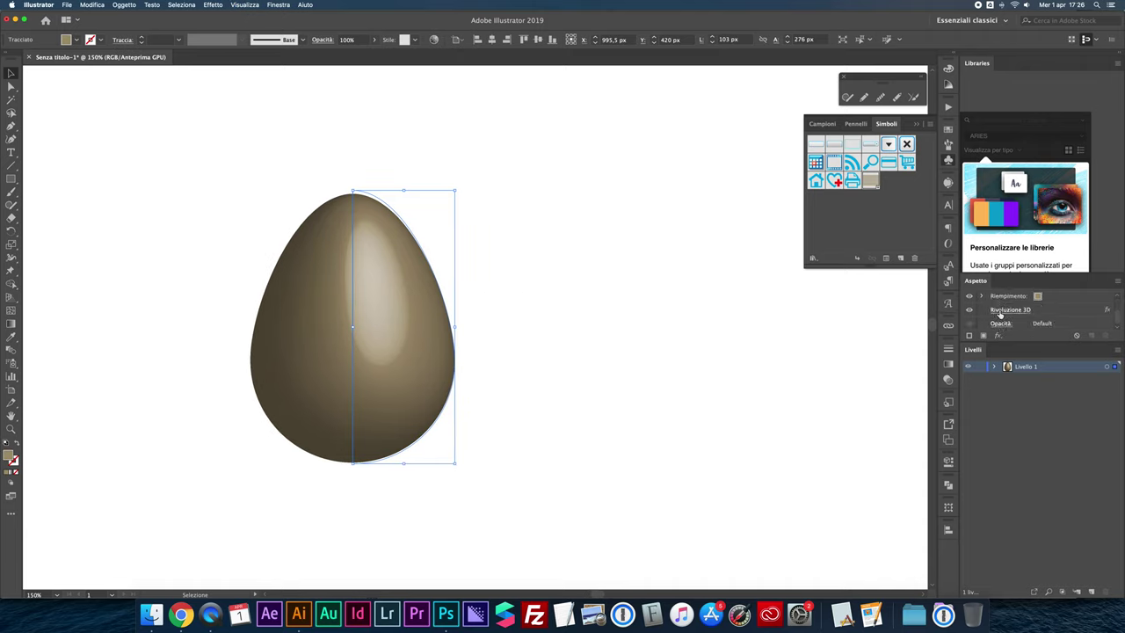
{"action": "left_click", "coordinate": [1002, 310]}
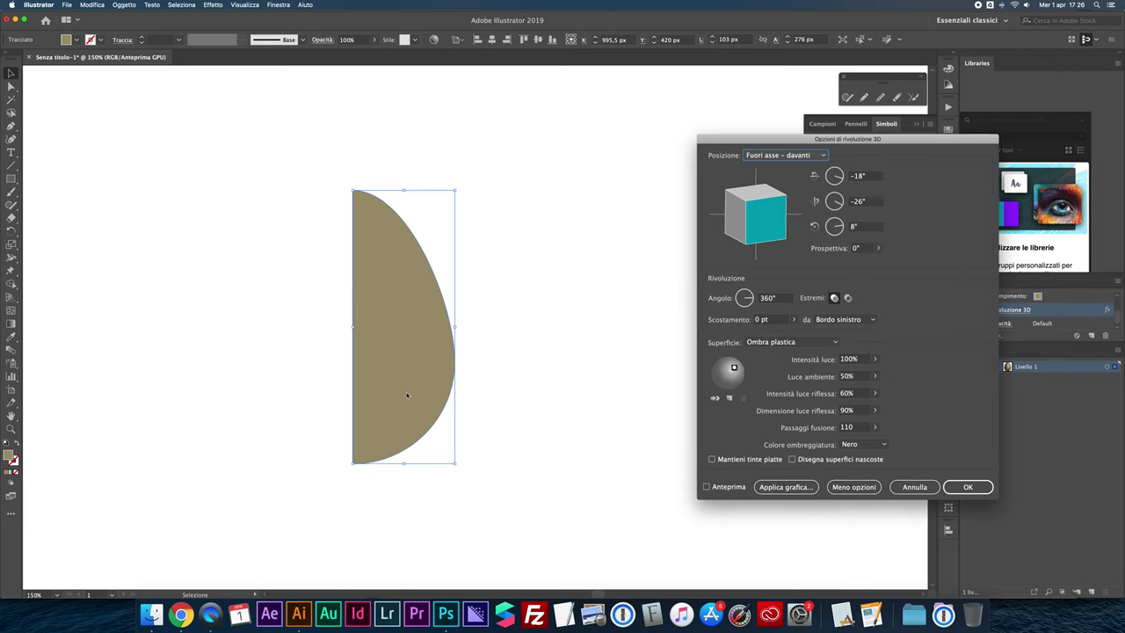
{"action": "left_click", "coordinate": [728, 487]}
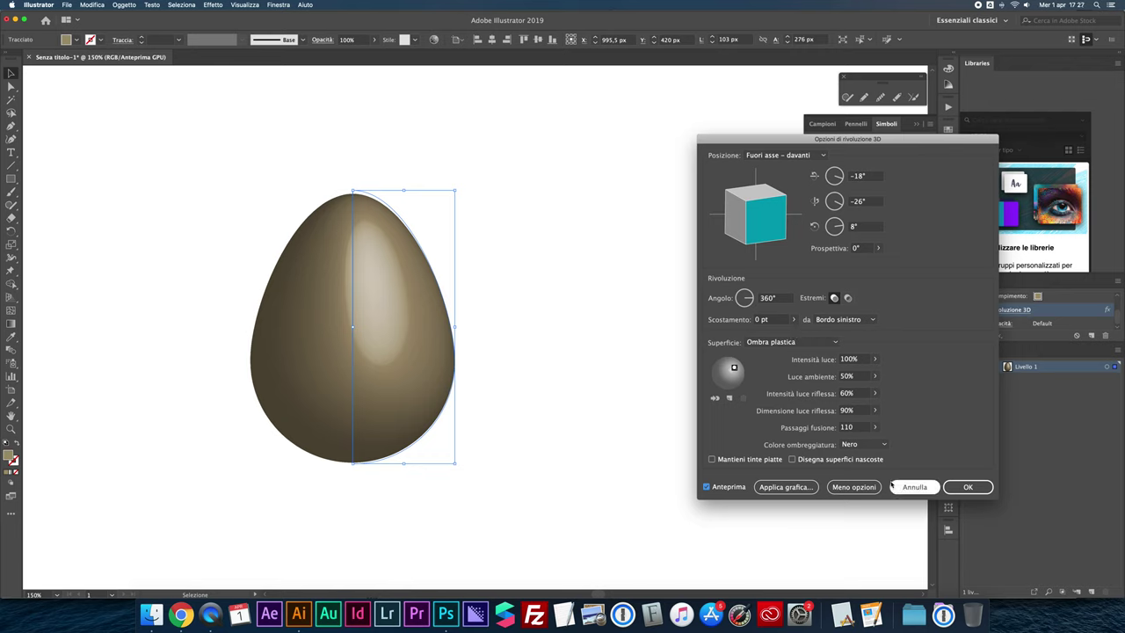
{"action": "left_click", "coordinate": [785, 487]}
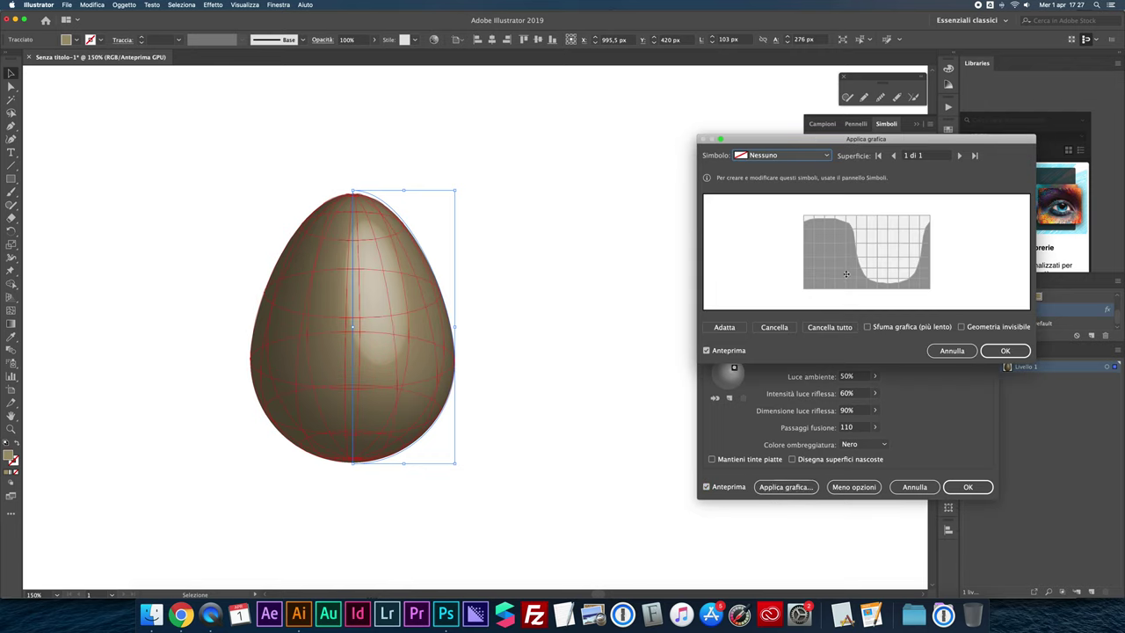
Step: Map Nuovo simbolo onto the egg with Scale to Fit, Shade Artwork and Invisible Geometry
{"action": "left_click", "coordinate": [806, 155]}
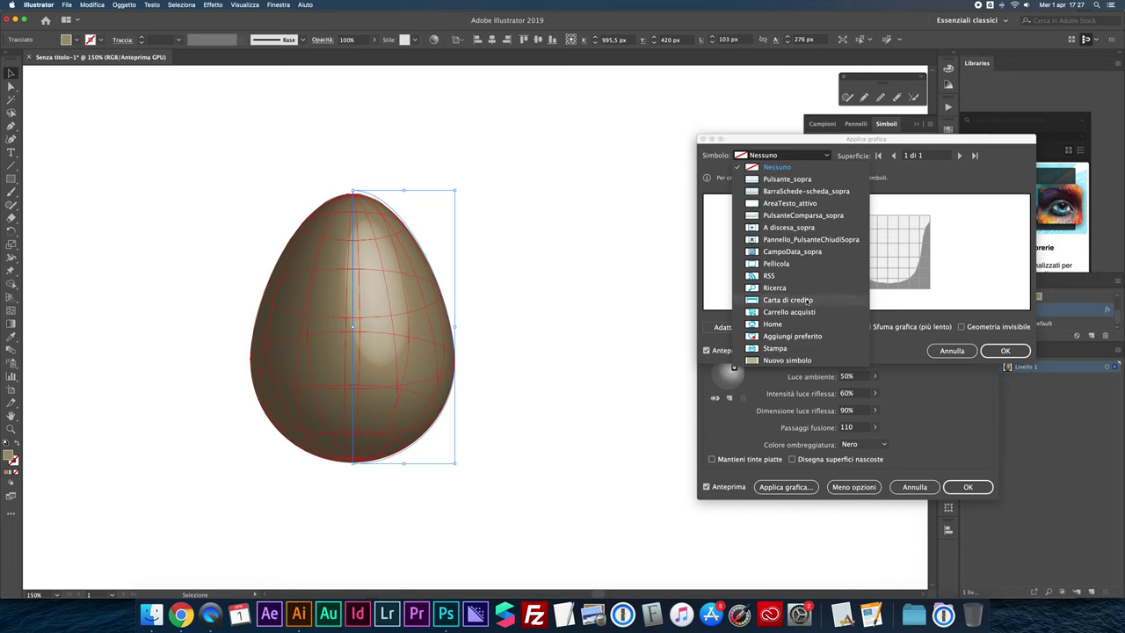
{"action": "left_click", "coordinate": [777, 360]}
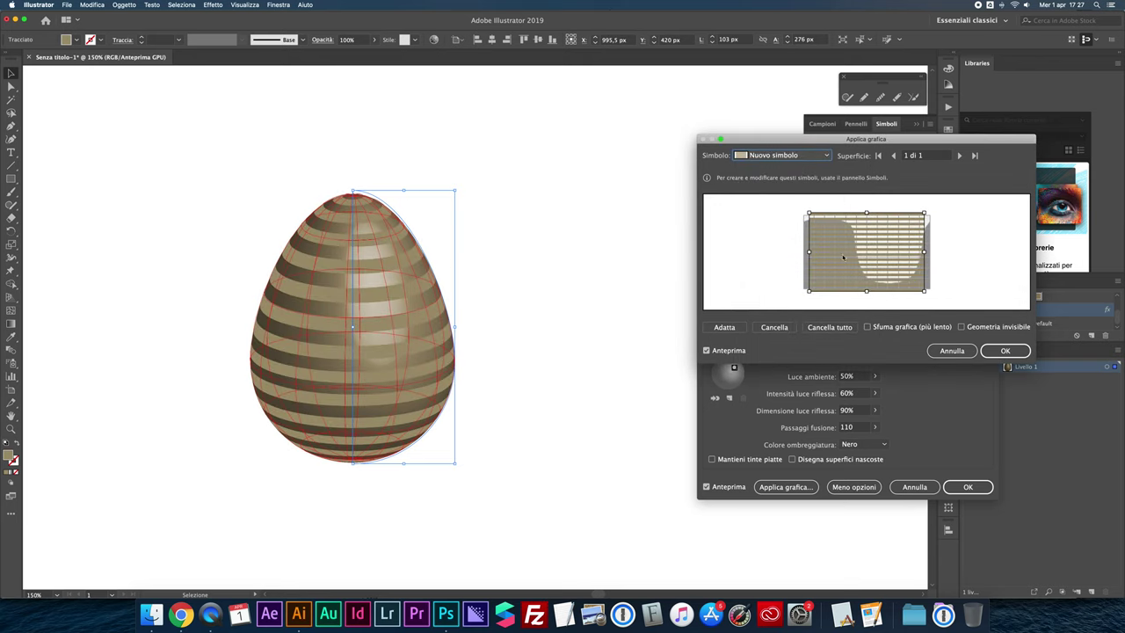
{"action": "left_click", "coordinate": [724, 328]}
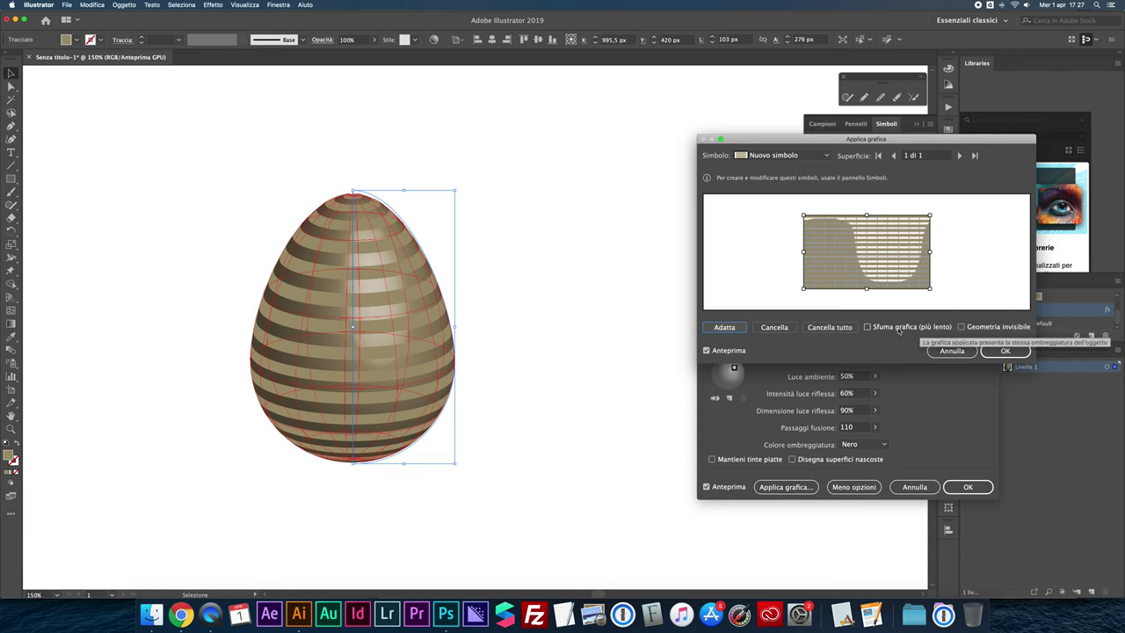
{"action": "left_click", "coordinate": [898, 330]}
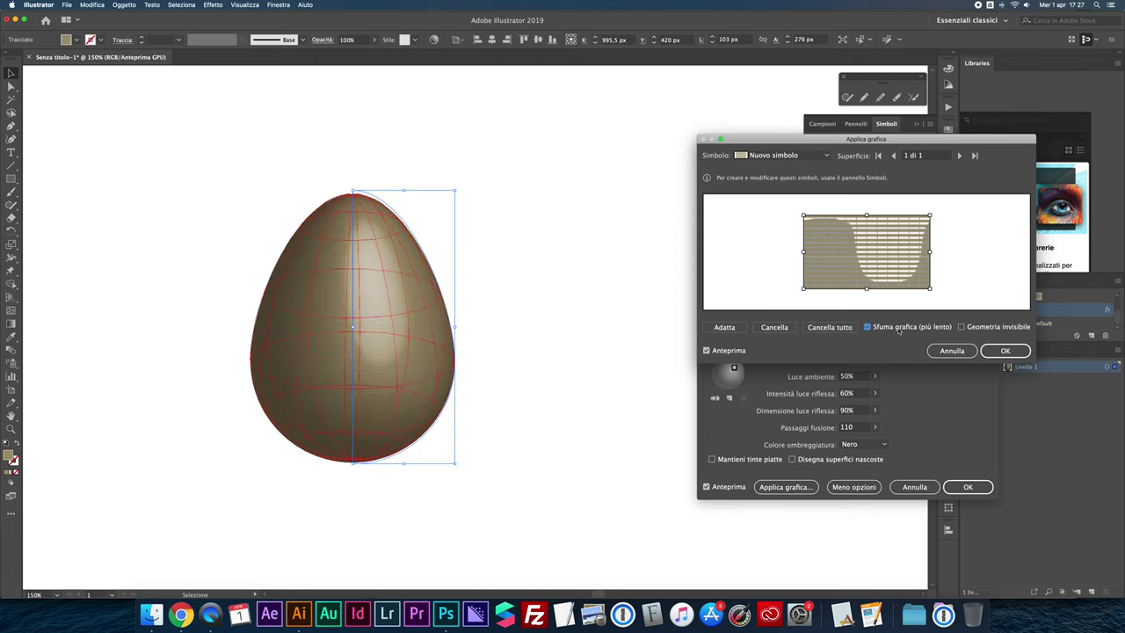
{"action": "left_click", "coordinate": [978, 328]}
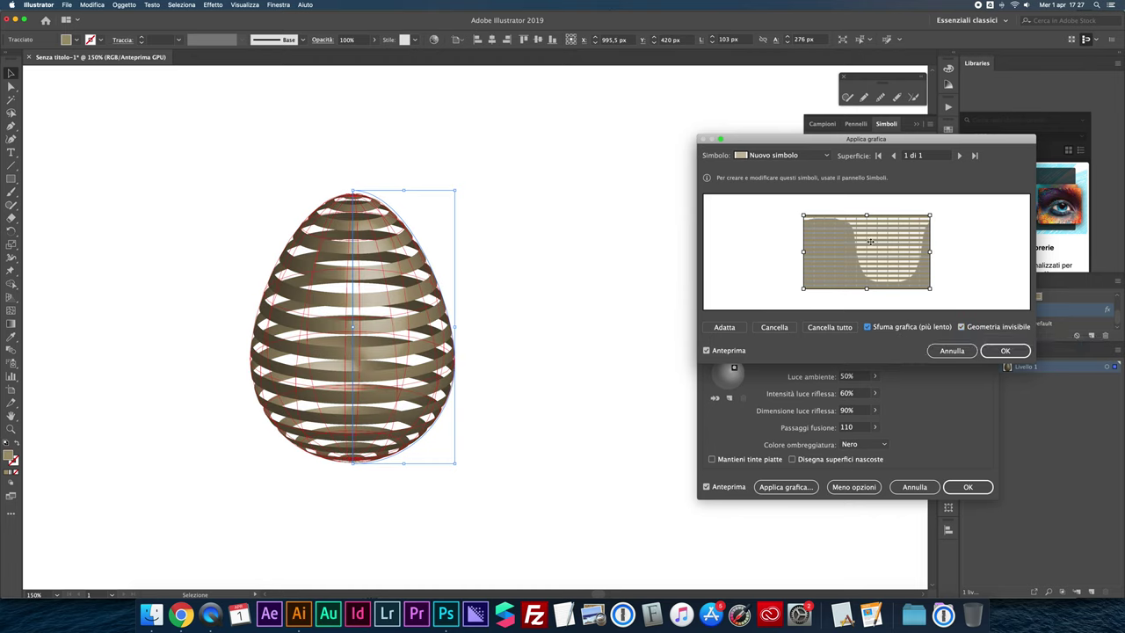
{"action": "left_click", "coordinate": [1004, 349]}
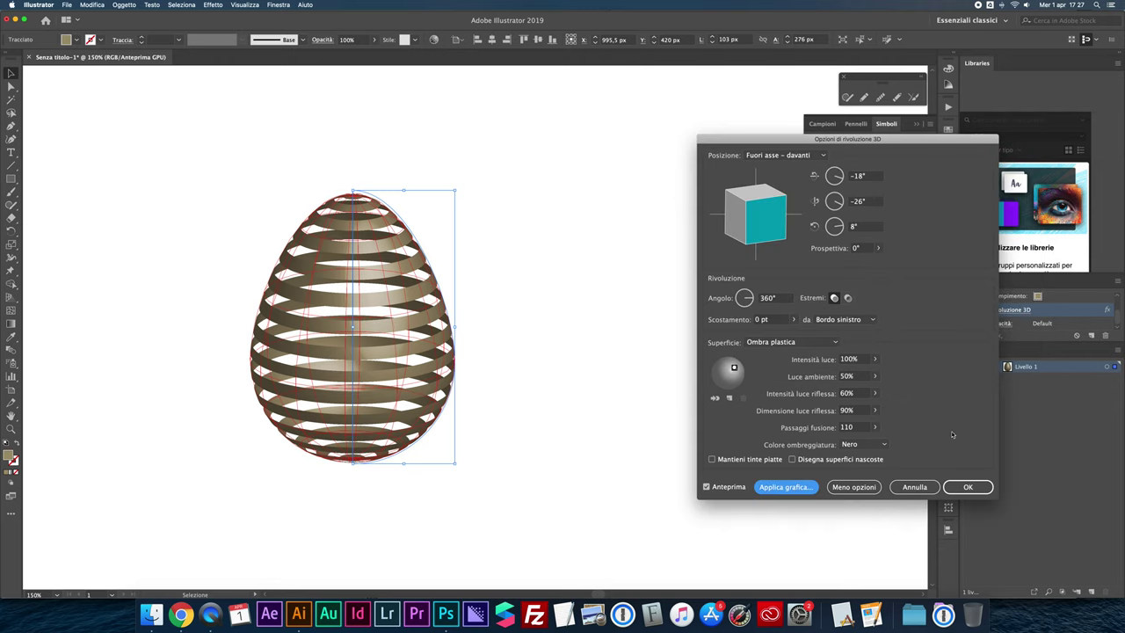
{"action": "left_click", "coordinate": [967, 486]}
{"action": "left_click", "coordinate": [615, 343]}
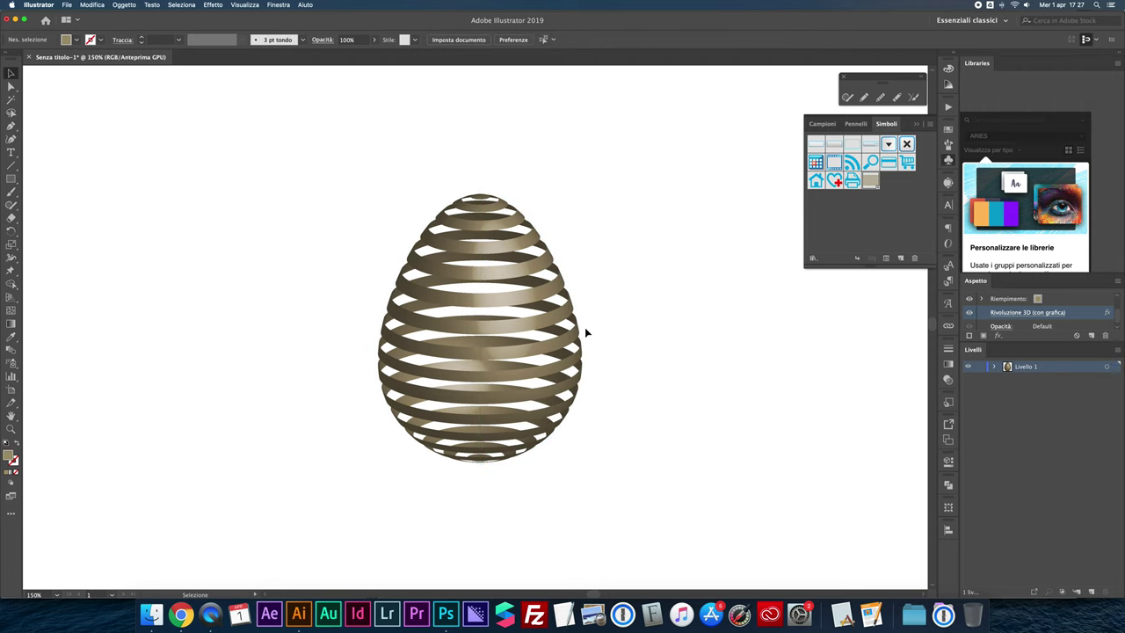
{"action": "left_click", "coordinate": [564, 325]}
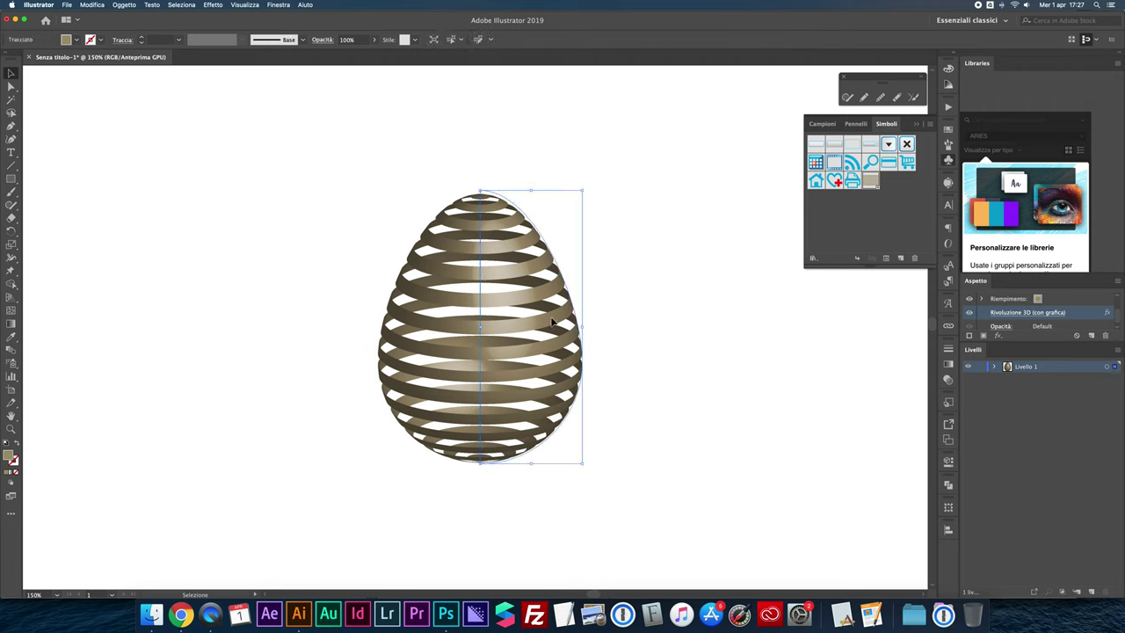
Step: In Map Art, stretch the stripe symbol's bounding box to cover the egg surface
{"action": "scroll", "coordinate": [1001, 316], "scroll_direction": "down", "scroll_amount": 1}
{"action": "left_click", "coordinate": [1001, 311]}
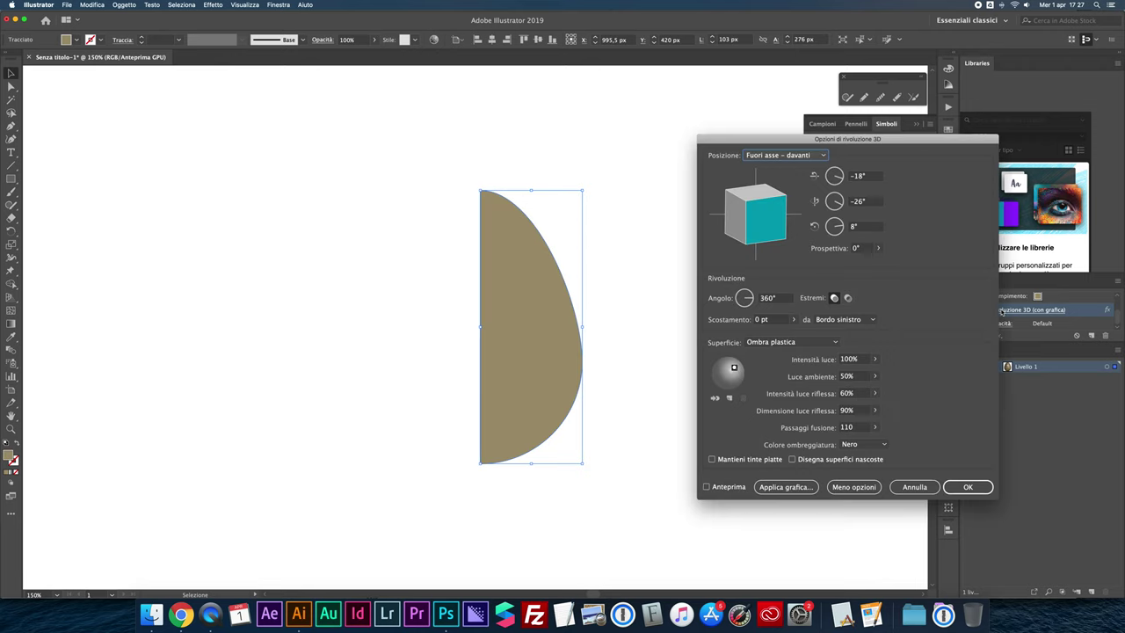
{"action": "left_click", "coordinate": [741, 486]}
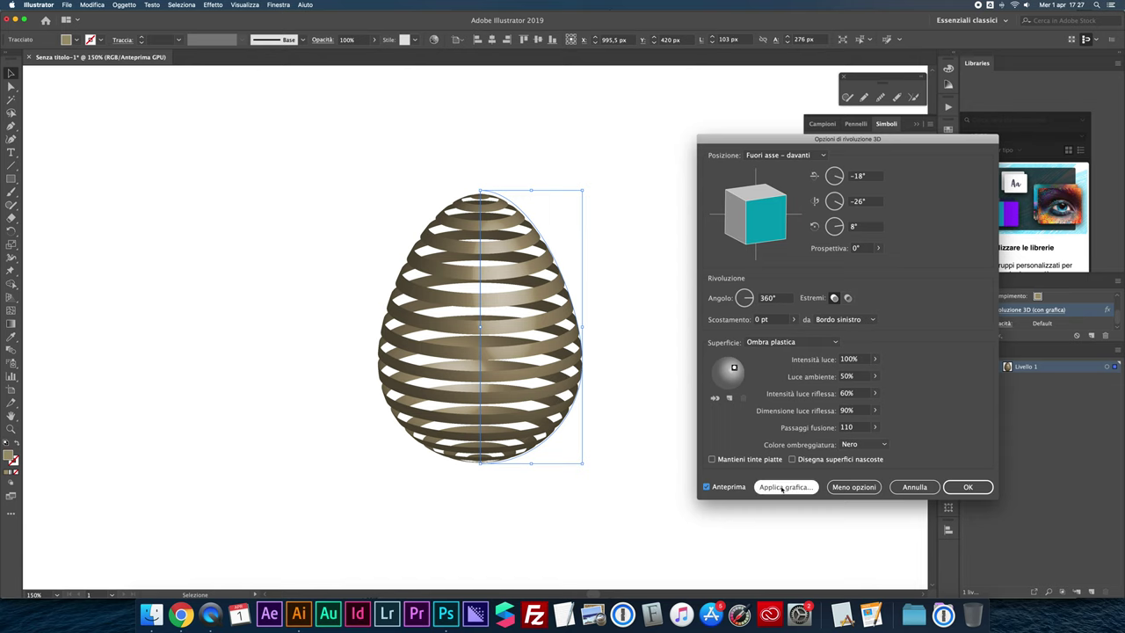
{"action": "left_click", "coordinate": [782, 488]}
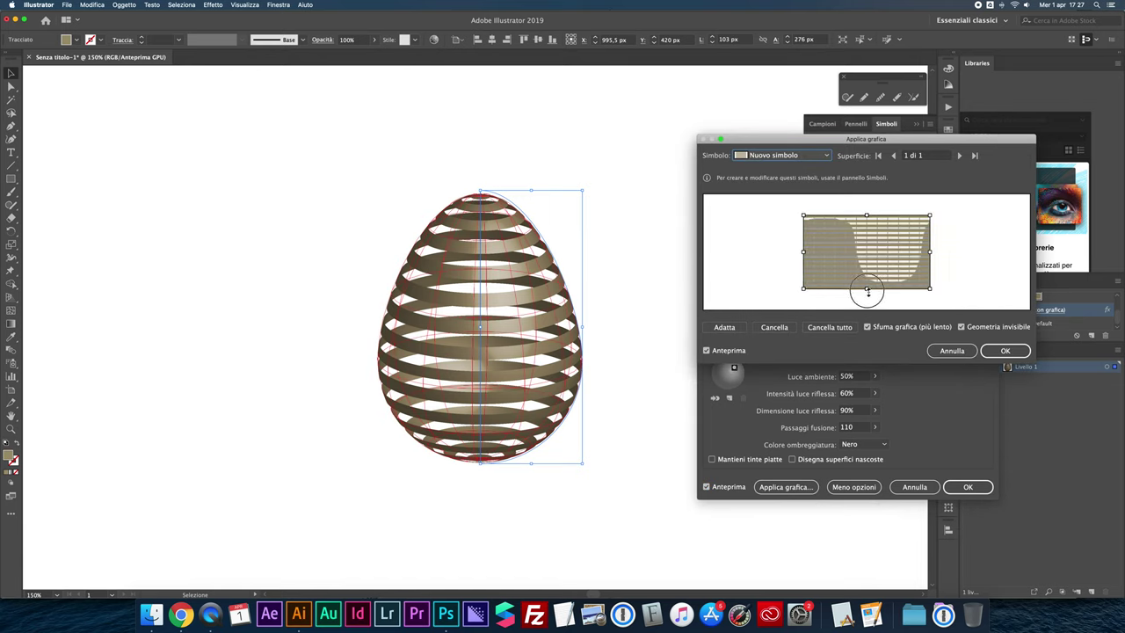
{"action": "left_click_drag", "start_coordinate": [867, 290], "coordinate": [868, 309]}
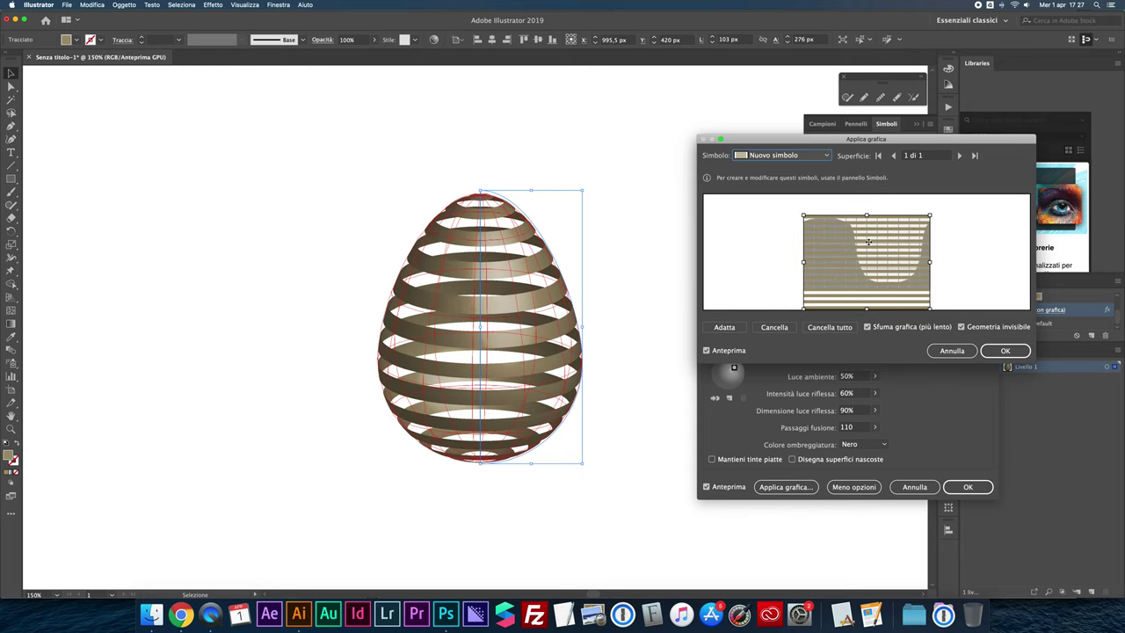
{"action": "left_click_drag", "start_coordinate": [868, 219], "coordinate": [867, 204]}
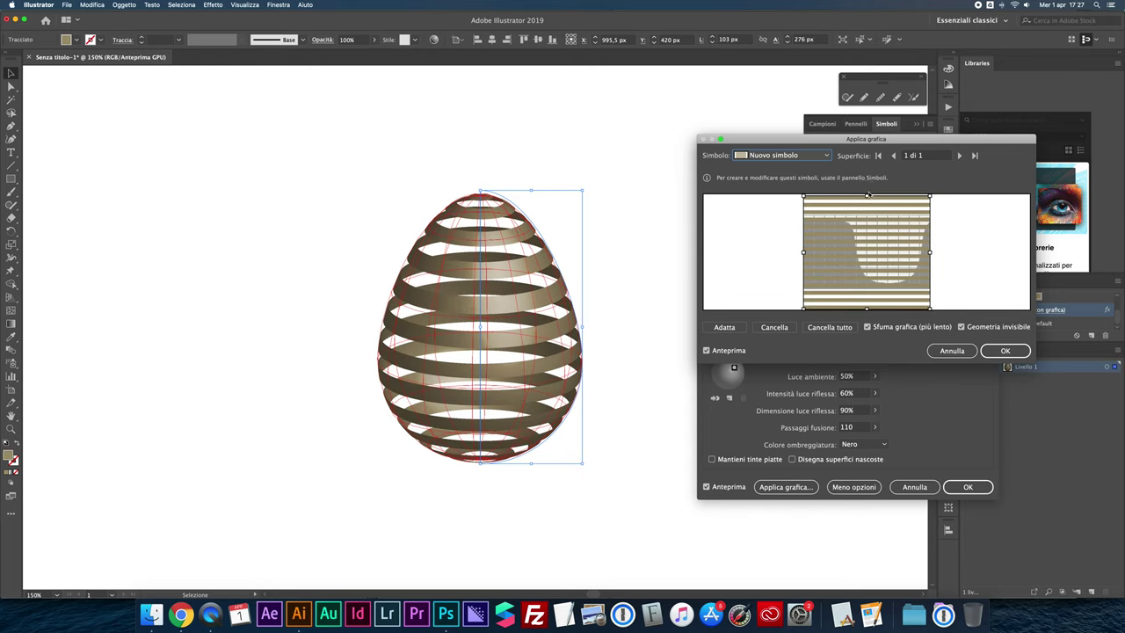
{"action": "left_click_drag", "start_coordinate": [867, 194], "coordinate": [957, 216]}
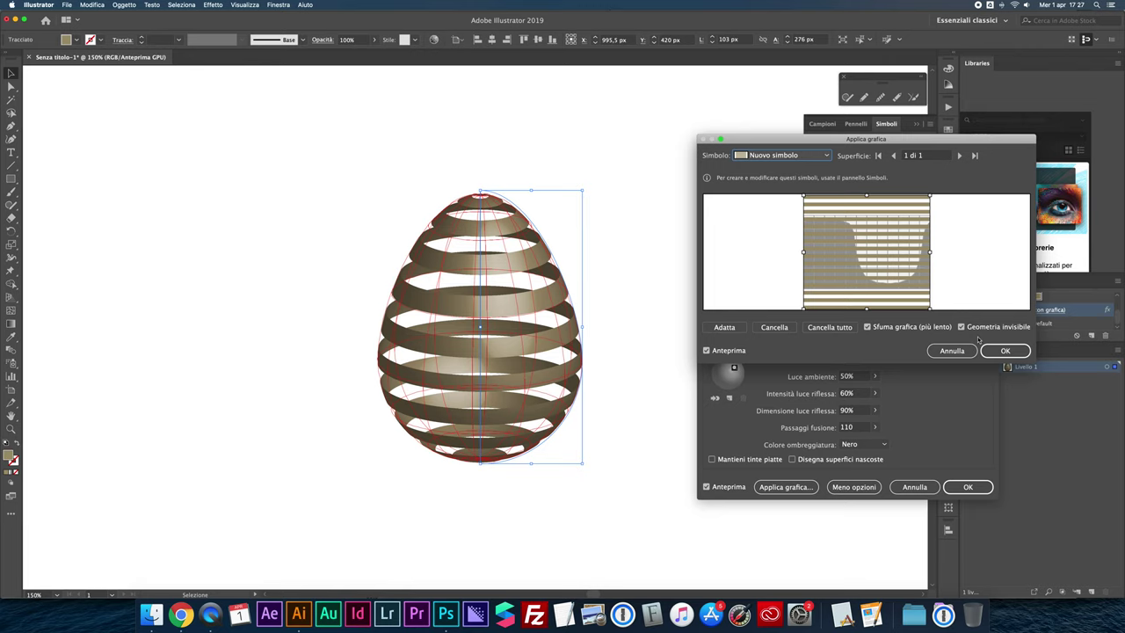
{"action": "left_click", "coordinate": [1003, 350]}
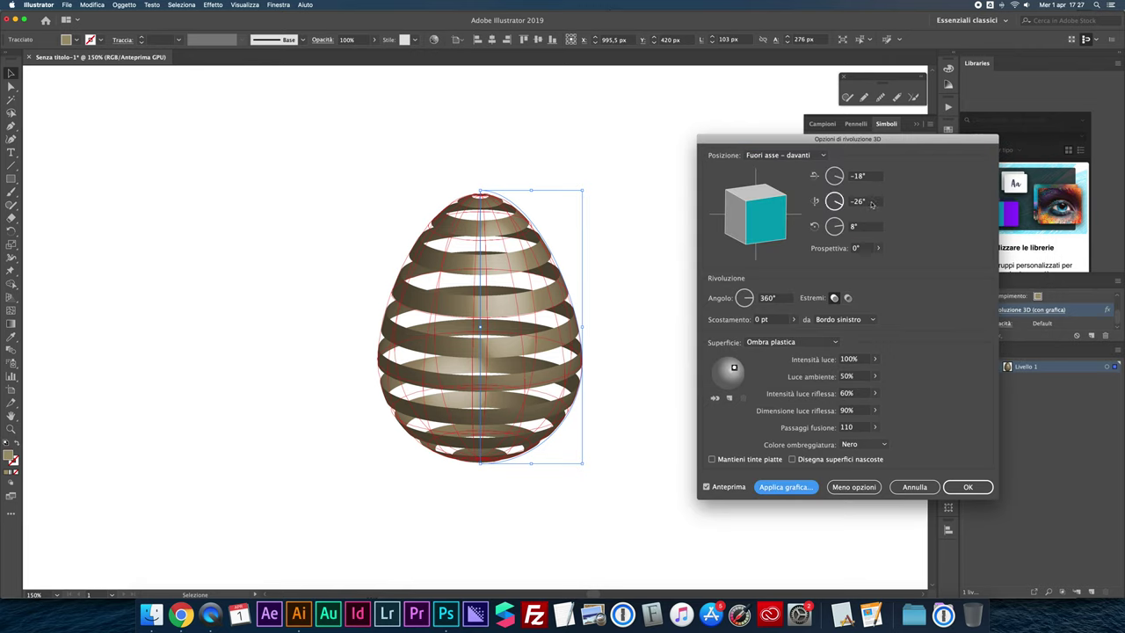
Step: Set the Z and Y rotation angles to 0°
{"action": "left_click", "coordinate": [869, 178]}
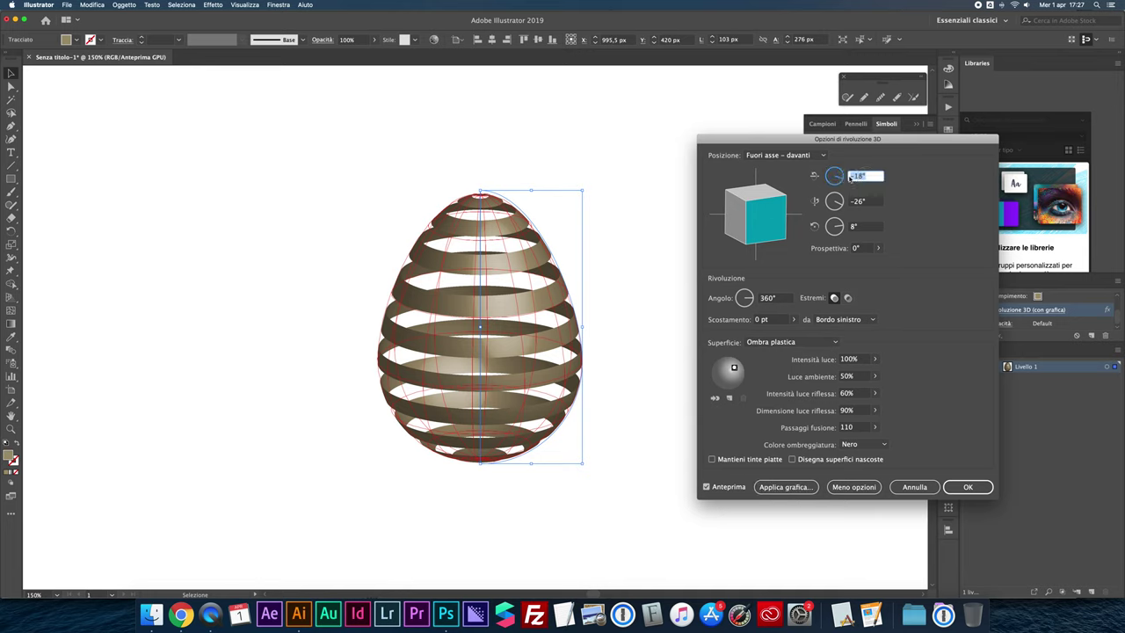
{"action": "left_click", "coordinate": [866, 227]}
{"action": "type", "text": "0"}
{"action": "key", "text": "Tab"}
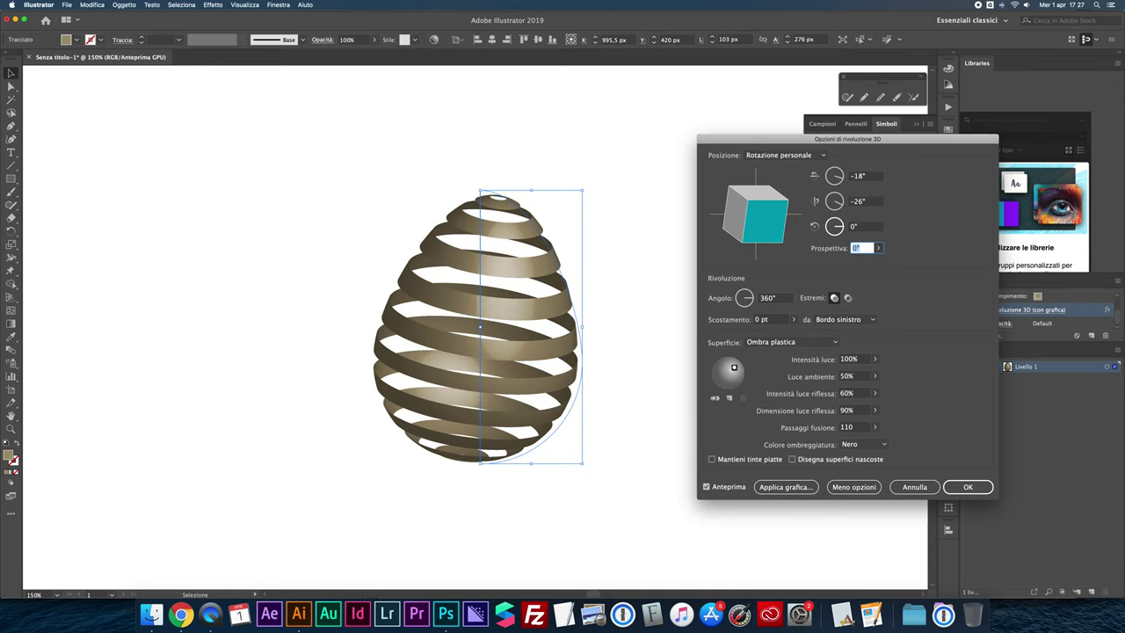
{"action": "left_click", "coordinate": [868, 203]}
{"action": "type", "text": "0"}
{"action": "key", "text": "Tab"}
Step: Test small X tilts of about 8–10°, then return X rotation to 0°
{"action": "left_click", "coordinate": [867, 176]}
{"action": "type", "text": "0"}
{"action": "key", "text": "shift+Up"}
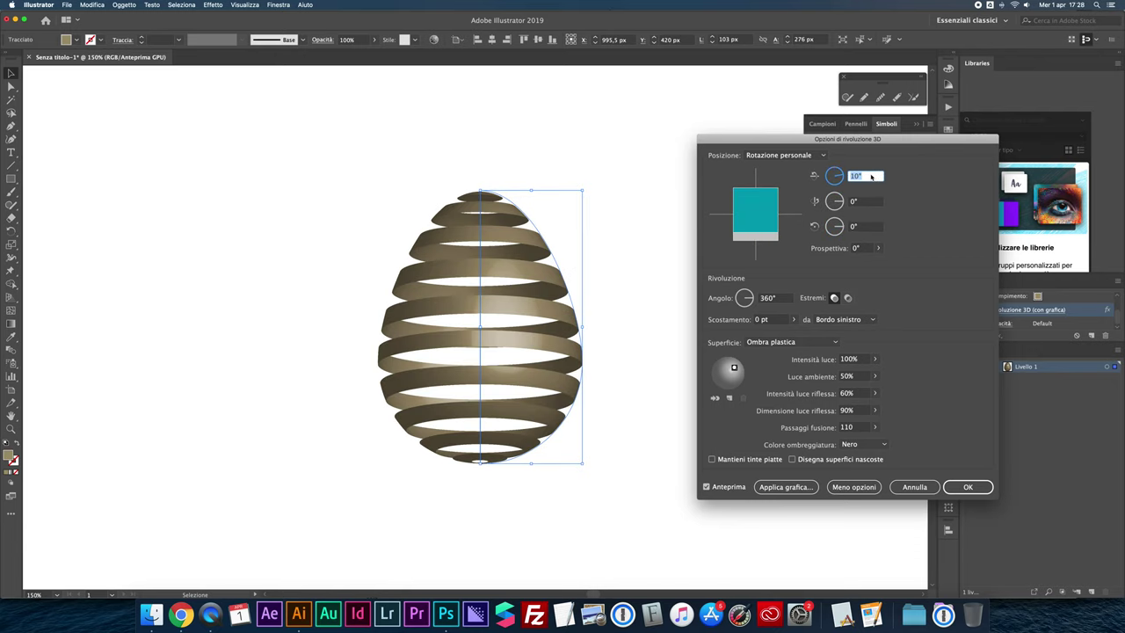
{"action": "key", "text": "shift+Down"}
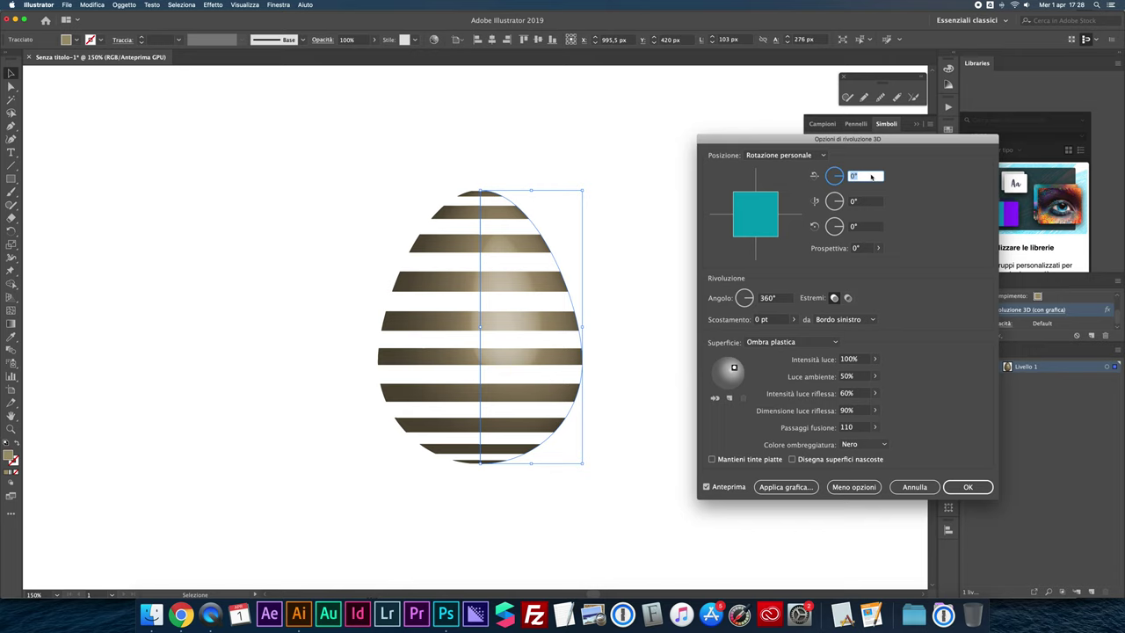
{"action": "key", "text": "Up"}
{"action": "key", "text": "Up"}
{"action": "key", "text": "Up"}
{"action": "key", "text": "Up"}
{"action": "key", "text": "Up"}
{"action": "key", "text": "Up"}
{"action": "key", "text": "Up"}
{"action": "key", "text": "Up"}
{"action": "left_click", "coordinate": [870, 201]}
{"action": "key", "text": "Up"}
{"action": "key", "text": "Up"}
{"action": "key", "text": "Up"}
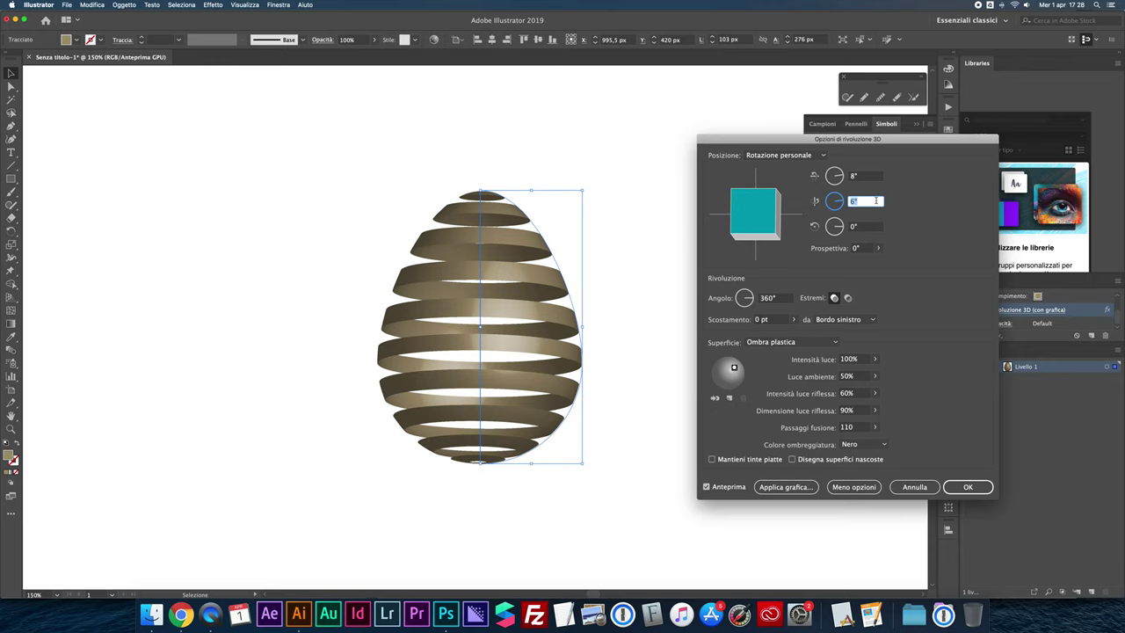
{"action": "left_click", "coordinate": [866, 175]}
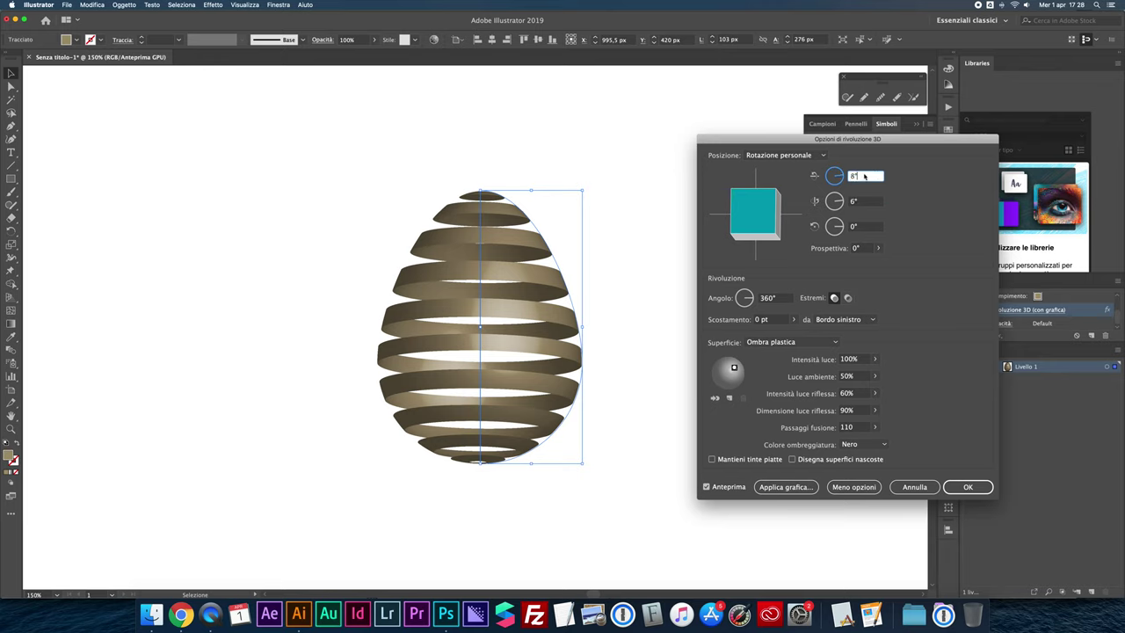
{"action": "key", "text": "shift+Down"}
Step: Try Y rotations of -10° and -20° with a 10° X tilt, then reset Y to 0°
{"action": "left_click", "coordinate": [870, 204]}
{"action": "key", "text": "shift+Down"}
{"action": "key", "text": "shift+Down"}
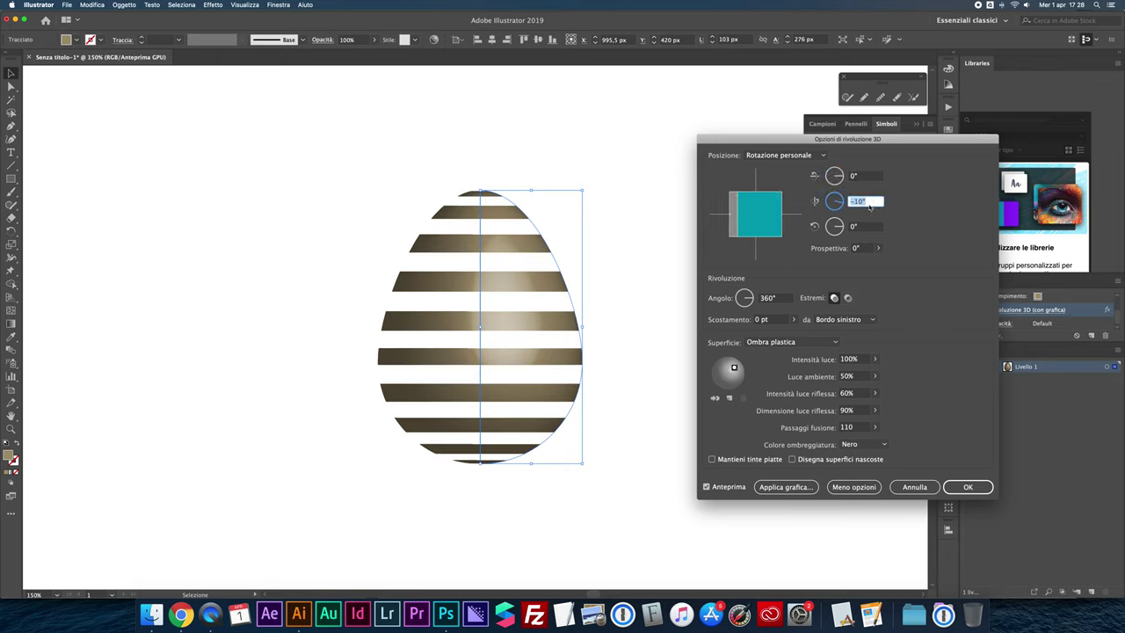
{"action": "left_click", "coordinate": [865, 176]}
{"action": "key", "text": "shift+Up"}
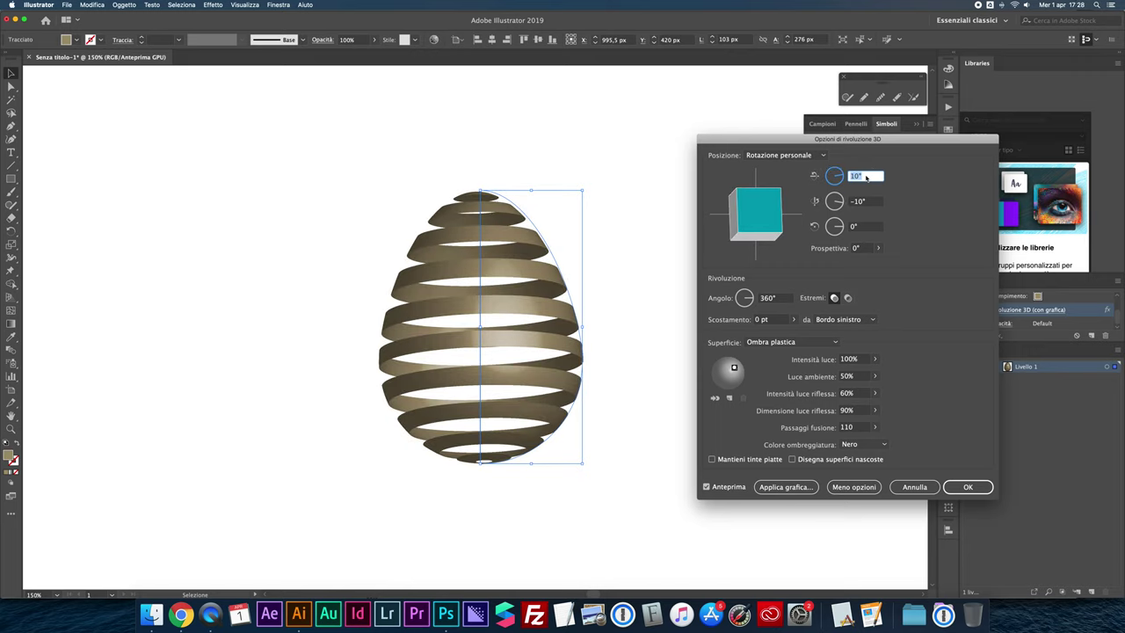
{"action": "left_click", "coordinate": [867, 202]}
{"action": "key", "text": "shift+Down"}
{"action": "key", "text": "shift+Up"}
{"action": "key", "text": "shift+Up"}
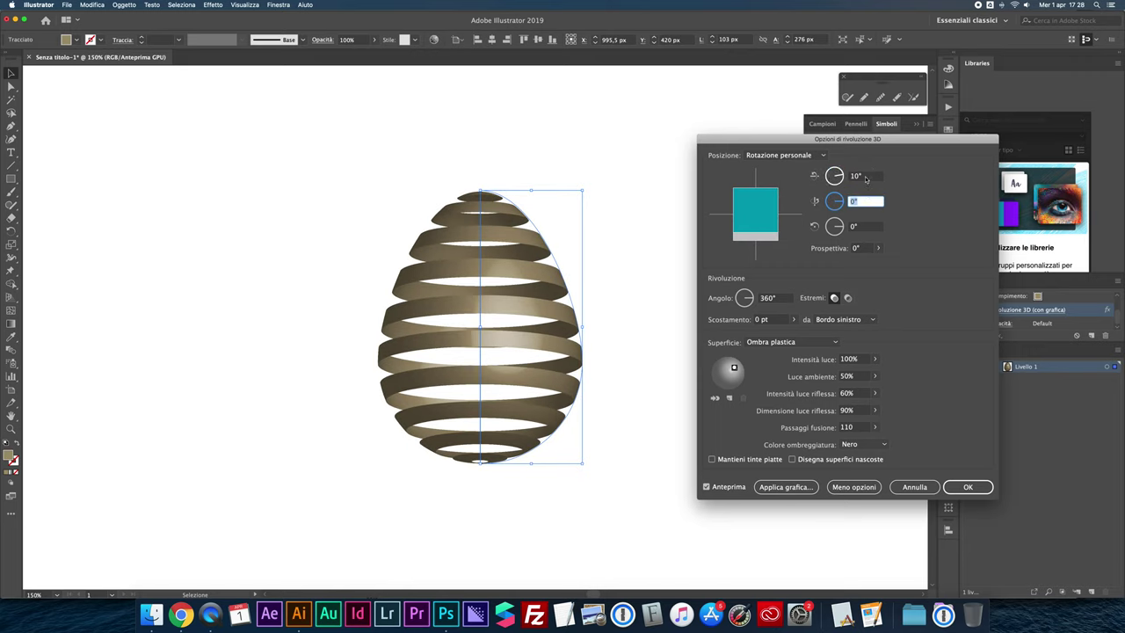
Step: Settle the X rotation at -19° and confirm the 3D Revolve settings
{"action": "left_click", "coordinate": [865, 177]}
{"action": "key", "text": "shift+Down"}
{"action": "key", "text": "shift+Down"}
{"action": "key", "text": "shift+Down"}
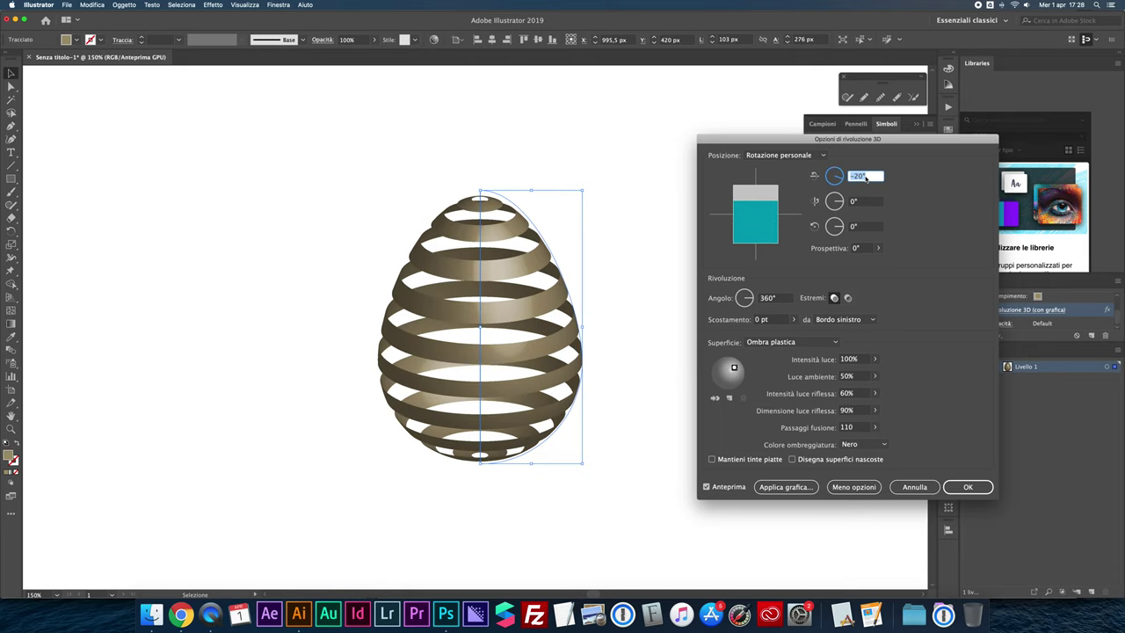
{"action": "key", "text": "Up"}
{"action": "key", "text": "Up"}
{"action": "key", "text": "Up"}
{"action": "key", "text": "Up"}
{"action": "key", "text": "Up"}
{"action": "key", "text": "Up"}
{"action": "key", "text": "Up"}
{"action": "key", "text": "Up"}
{"action": "key", "text": "Up"}
{"action": "key", "text": "Up"}
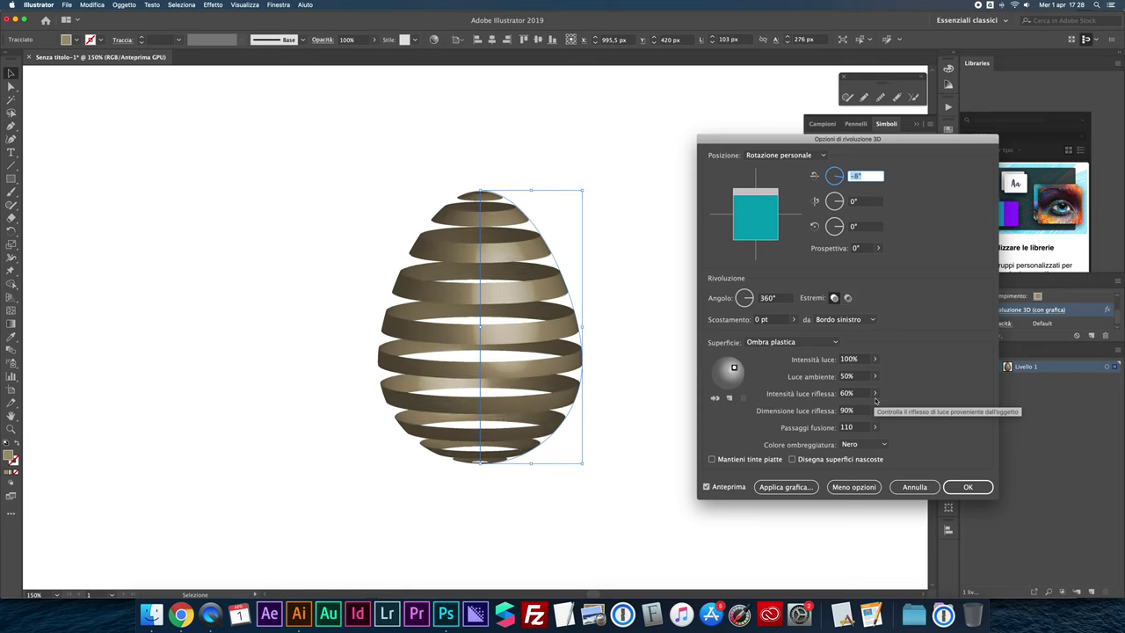
{"action": "key", "text": "Up"}
{"action": "key", "text": "Up"}
{"action": "key", "text": "Down"}
{"action": "key", "text": "Down"}
{"action": "key", "text": "Down"}
{"action": "key", "text": "Down"}
{"action": "key", "text": "Down"}
{"action": "key", "text": "Down"}
{"action": "key", "text": "Down"}
{"action": "key", "text": "Down"}
{"action": "key", "text": "Down"}
{"action": "key", "text": "Down"}
{"action": "key", "text": "Down"}
{"action": "left_click", "coordinate": [968, 486]}
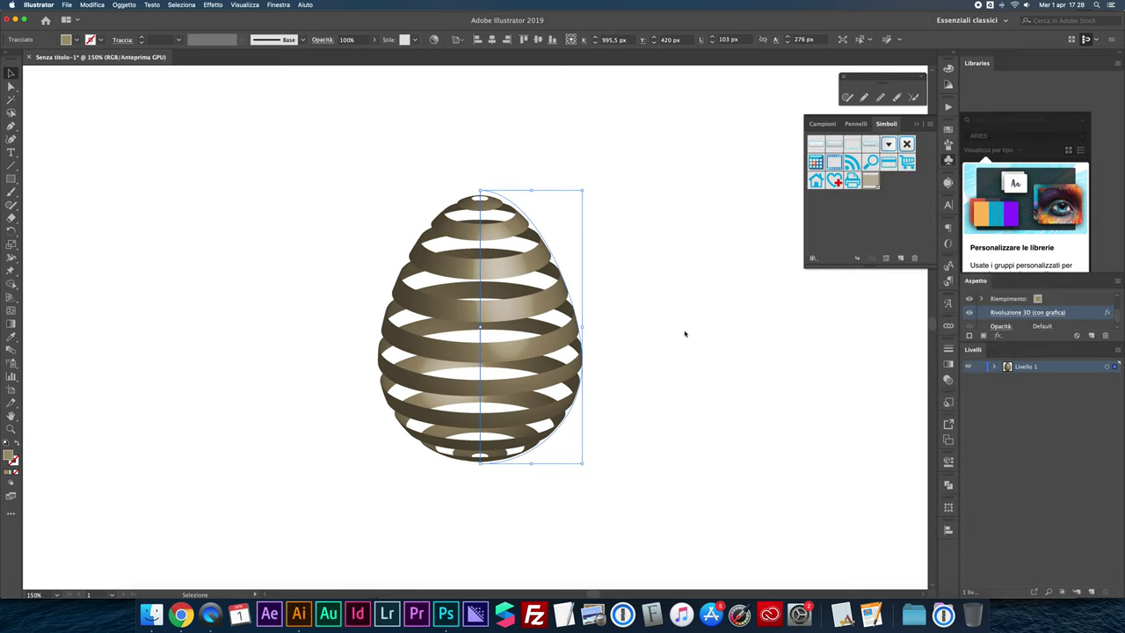
Step: Expand the striped 3D egg's live appearance with Expand Appearance, leaving a regular editable group
{"action": "left_click", "coordinate": [684, 306]}
{"action": "left_click", "coordinate": [484, 262]}
{"action": "left_click", "coordinate": [121, 5]}
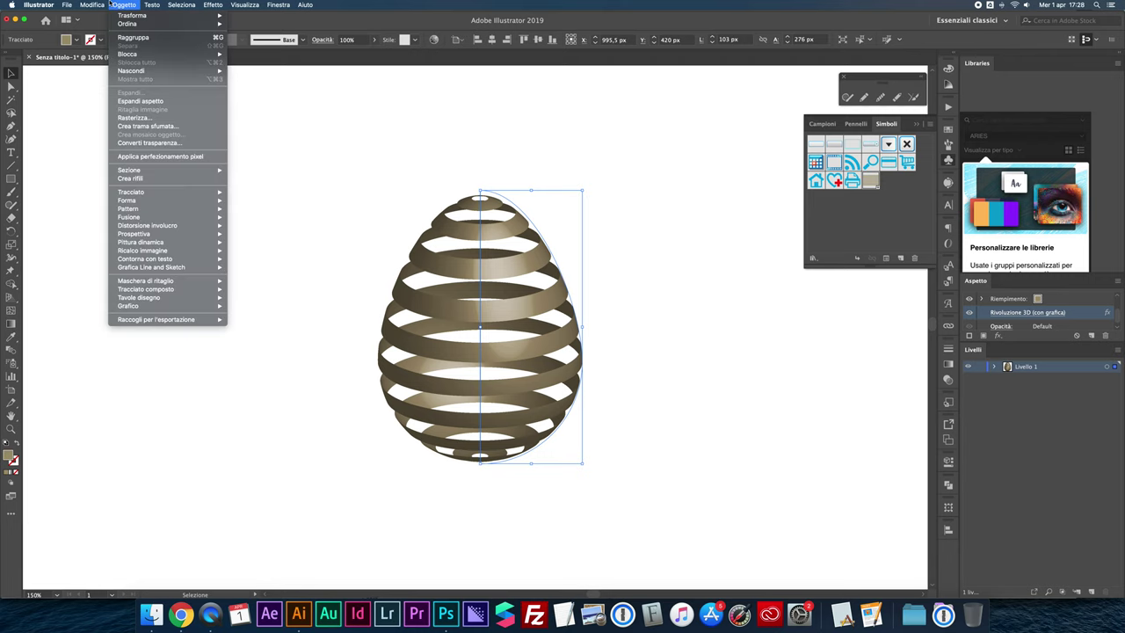
{"action": "left_click", "coordinate": [139, 102]}
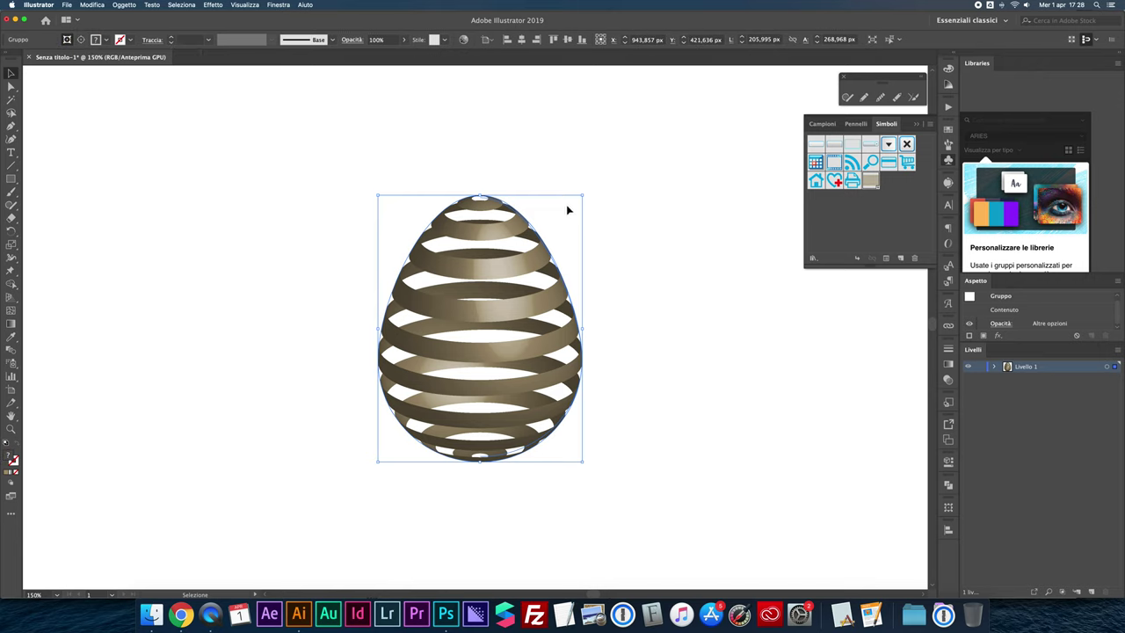
{"action": "left_click", "coordinate": [276, 395]}
{"action": "left_click", "coordinate": [463, 305]}
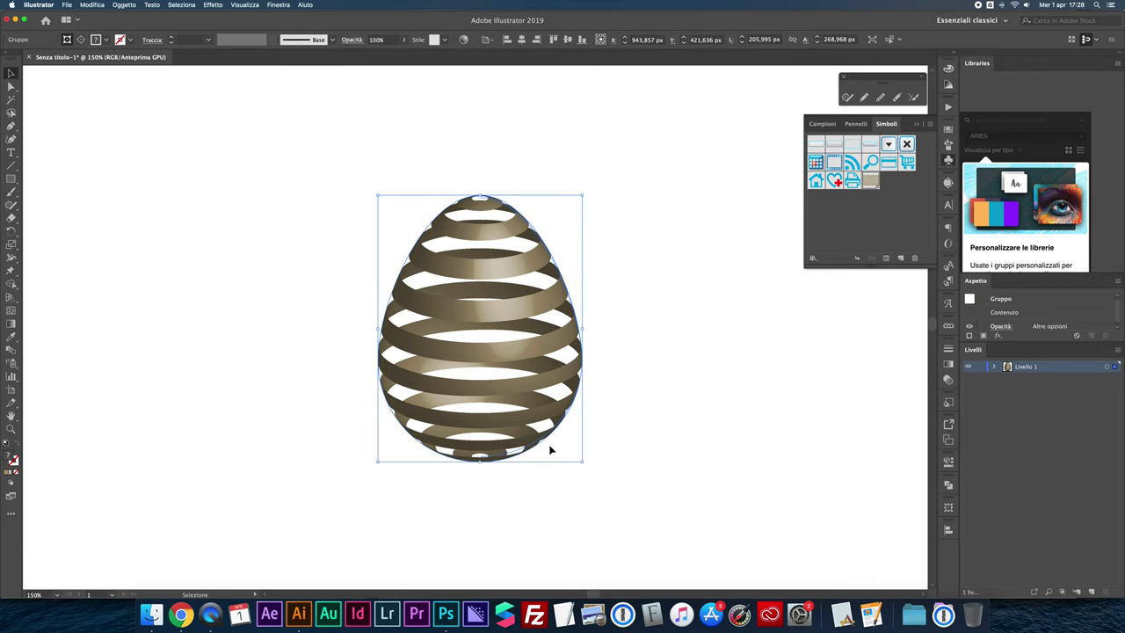